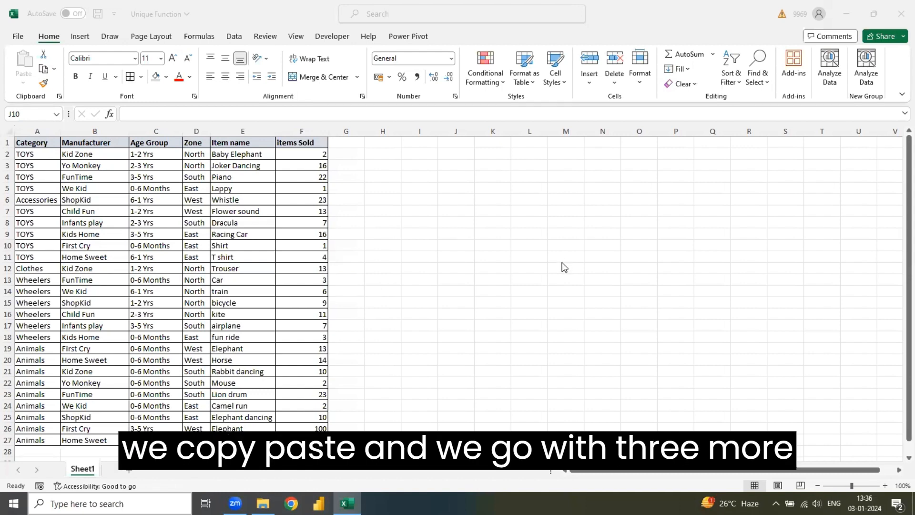
Copy the Category column with its header, A1:A27, and paste it starting at cell K1
click(242, 39)
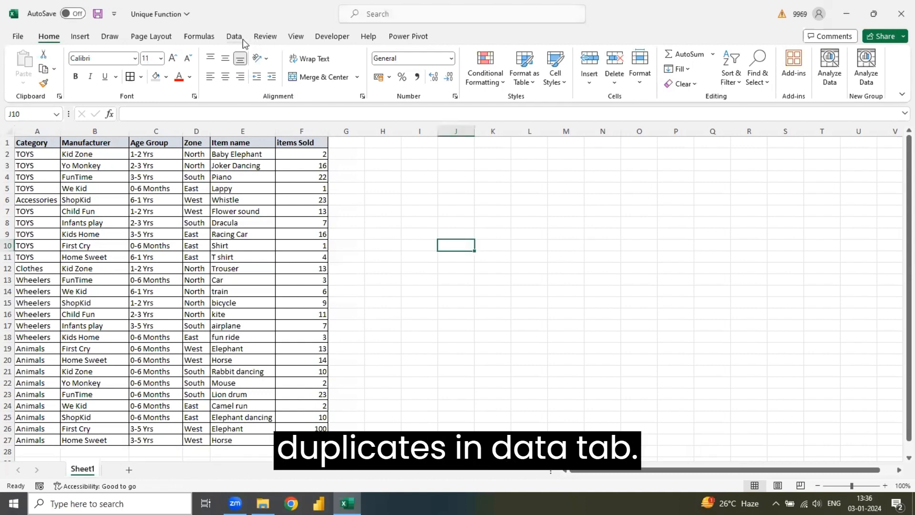
click(234, 36)
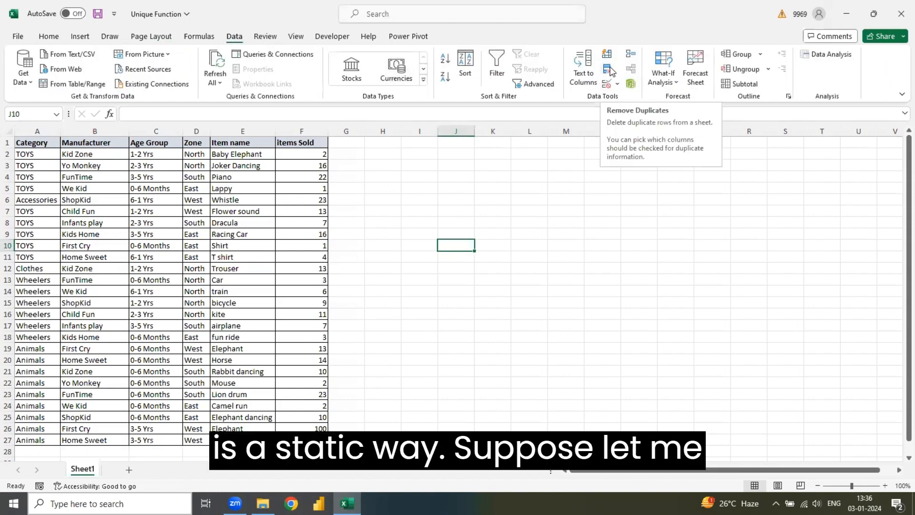
click(62, 211)
click(43, 147)
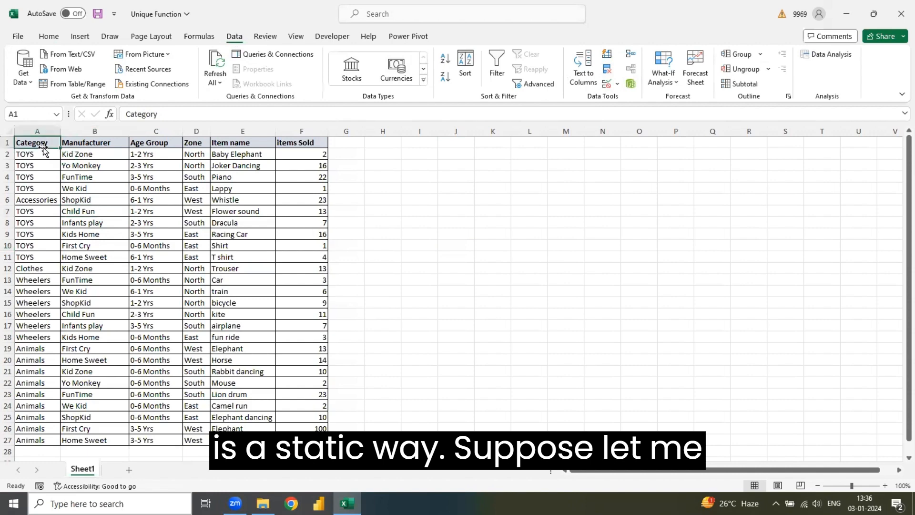
key(ctrl+shift+Down)
key(ctrl+c)
key(Right)
key(Right)
key(Right)
key(Right)
key(Right)
key(Right)
key(Right)
key(Right)
key(Right)
key(Right)
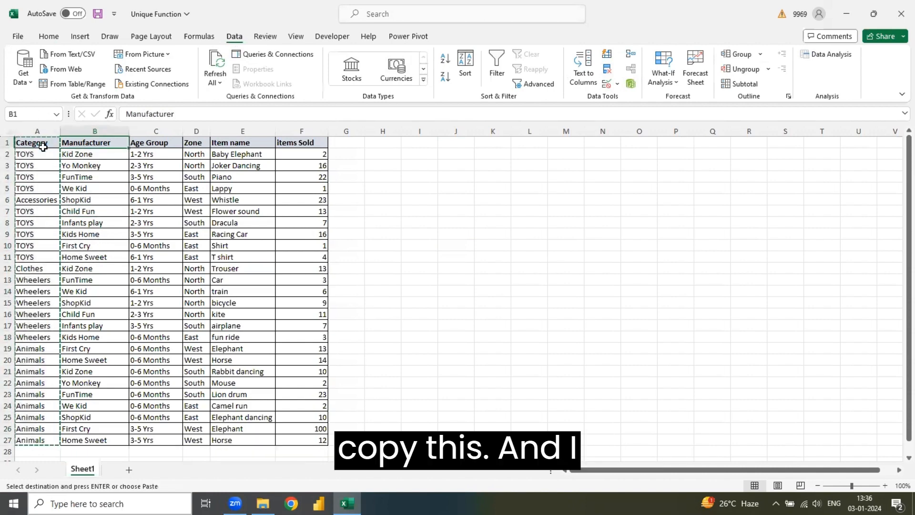
key(ctrl+v)
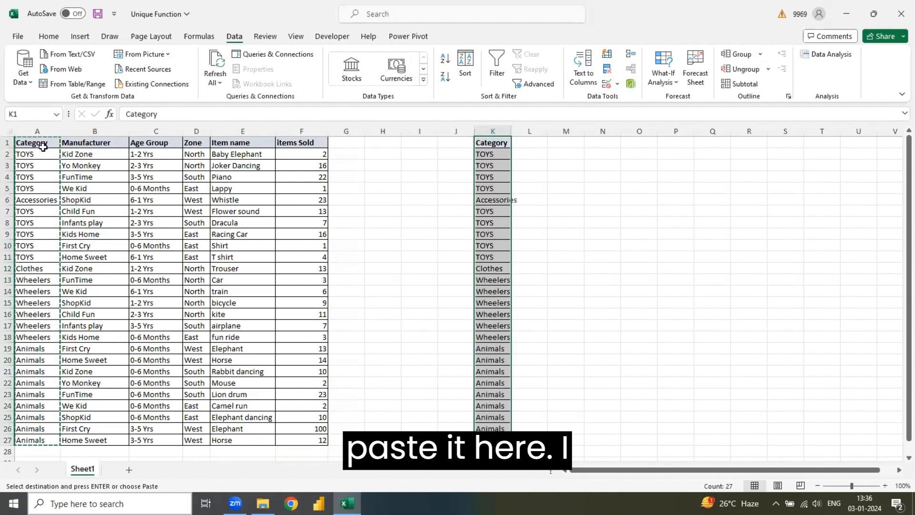
Remove the duplicate values from the copied Category list in column K
click(605, 71)
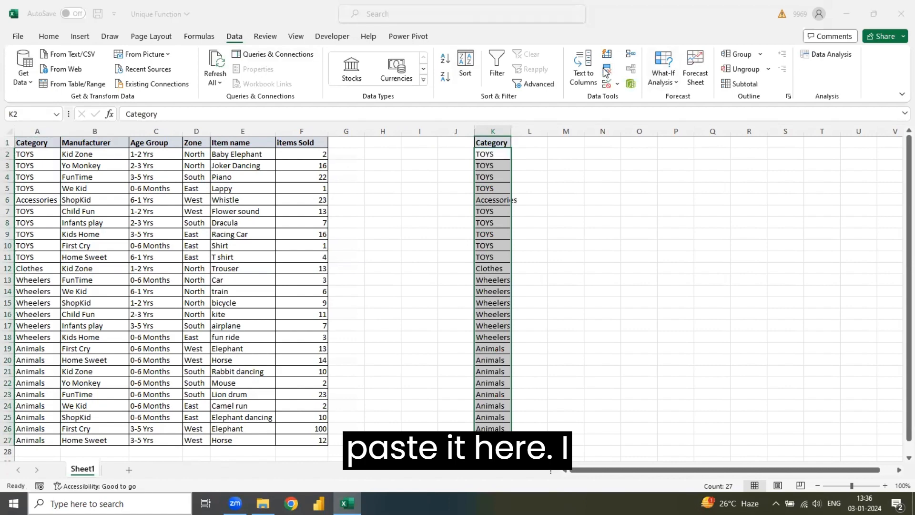
click(773, 263)
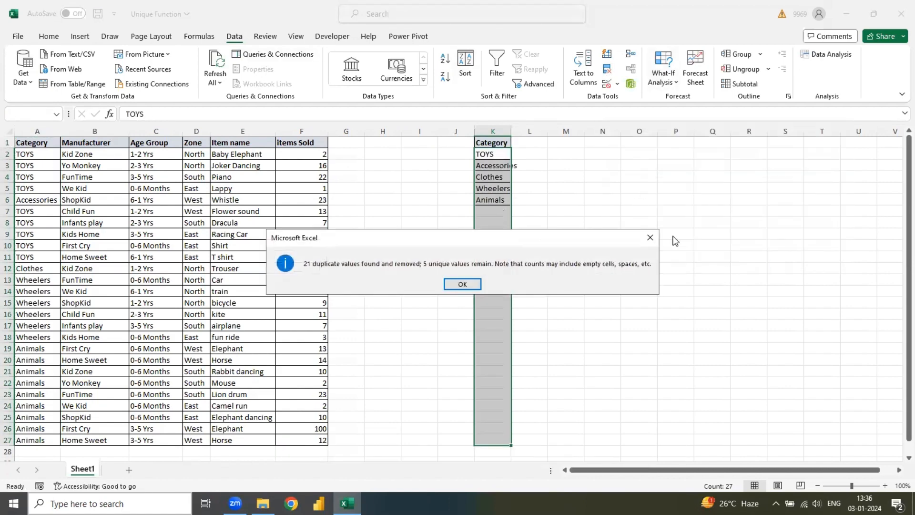
click(462, 285)
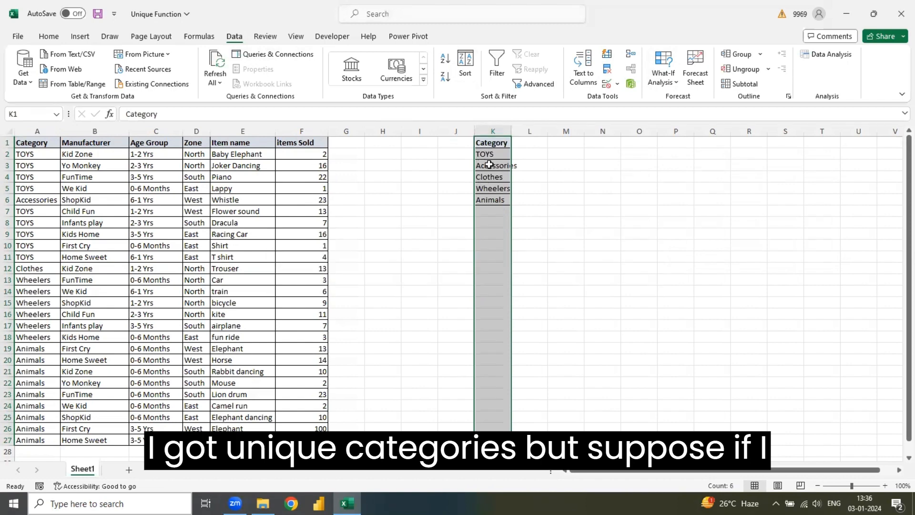
click(422, 208)
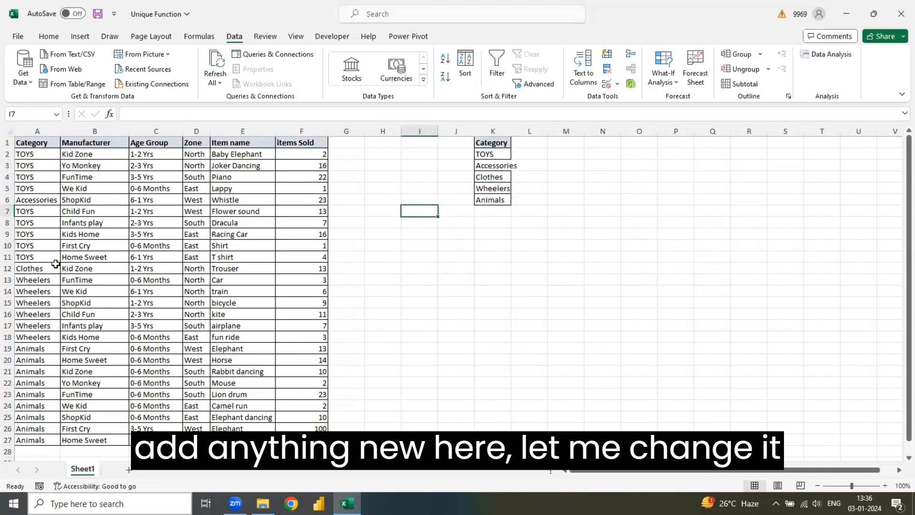
Change the category in cell A9 to Icecream
click(44, 231)
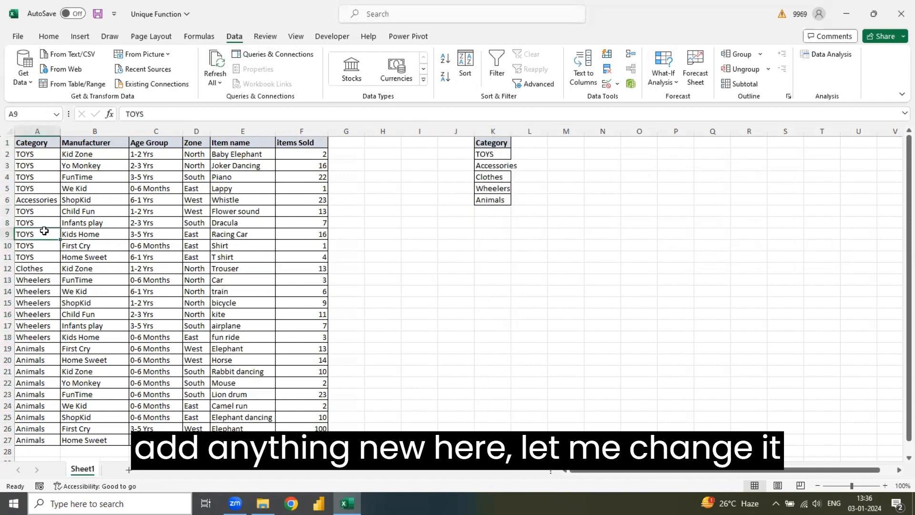
text(Icecrea)
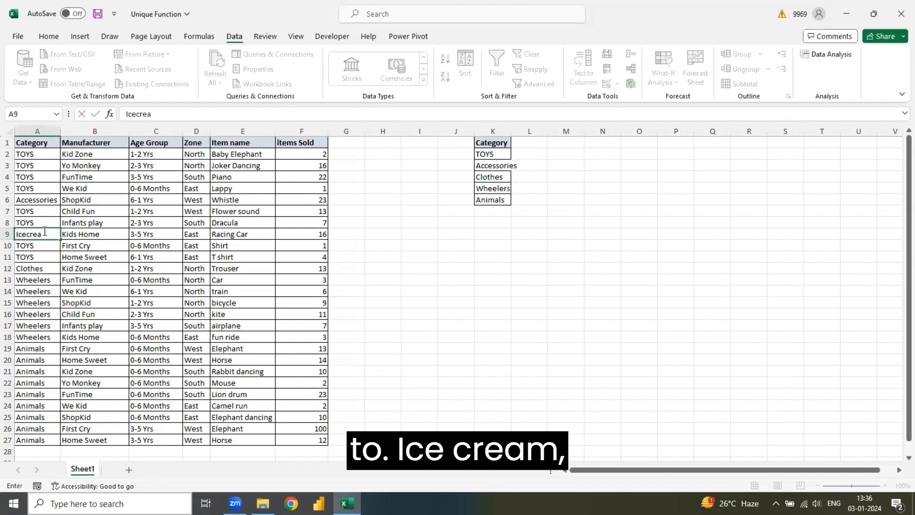
text(m)
key(Return)
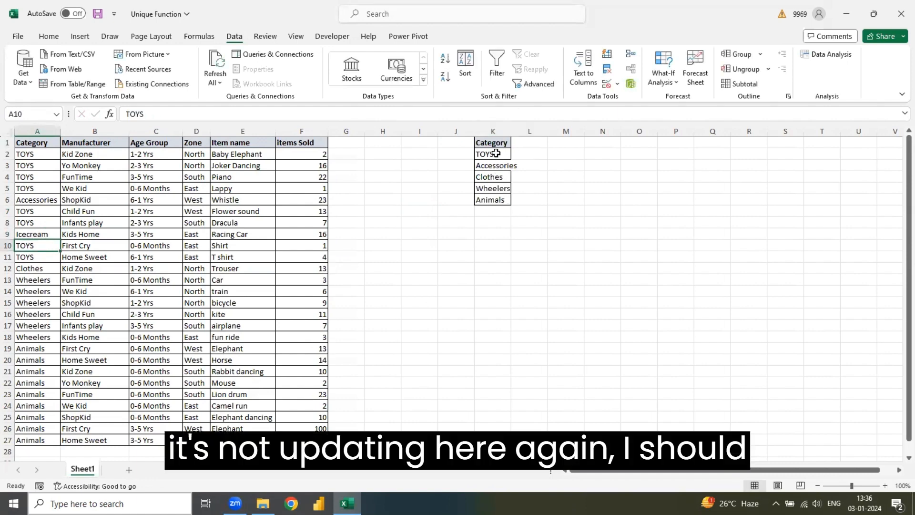
Clear the copied Category list from column K
click(35, 153)
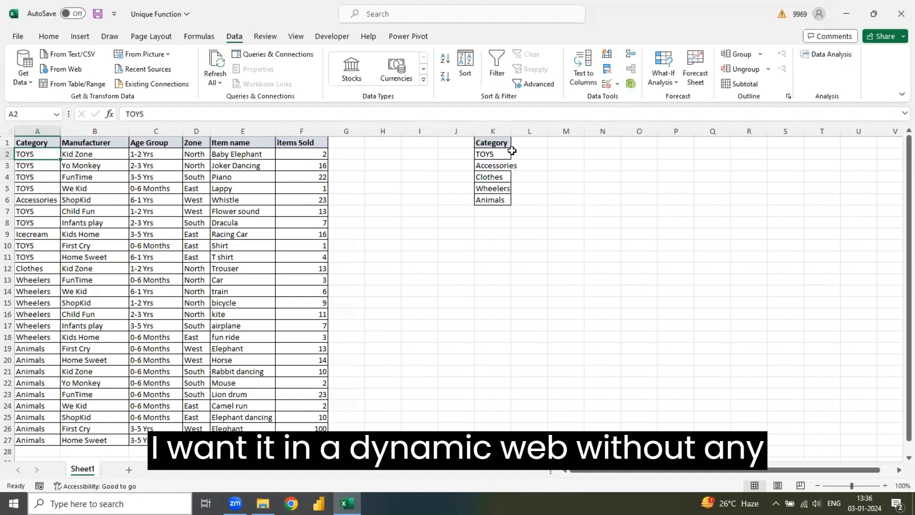
click(501, 126)
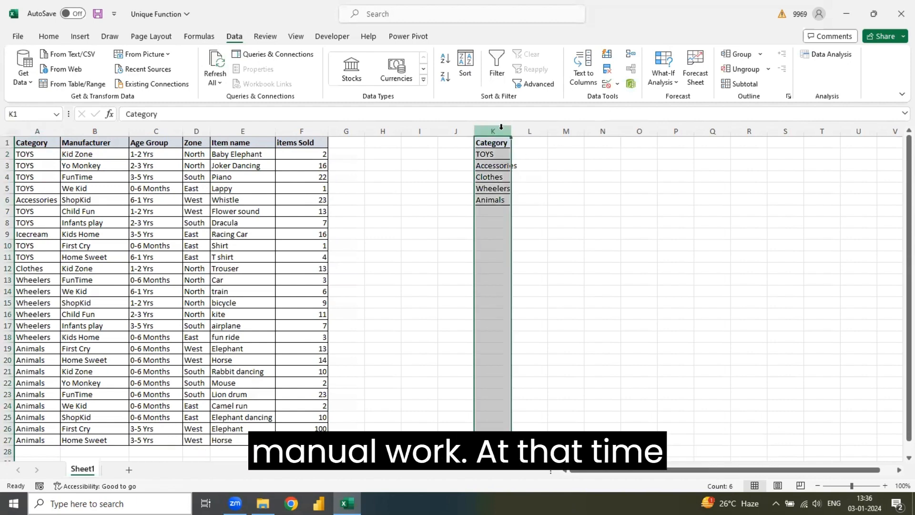
key(Delete)
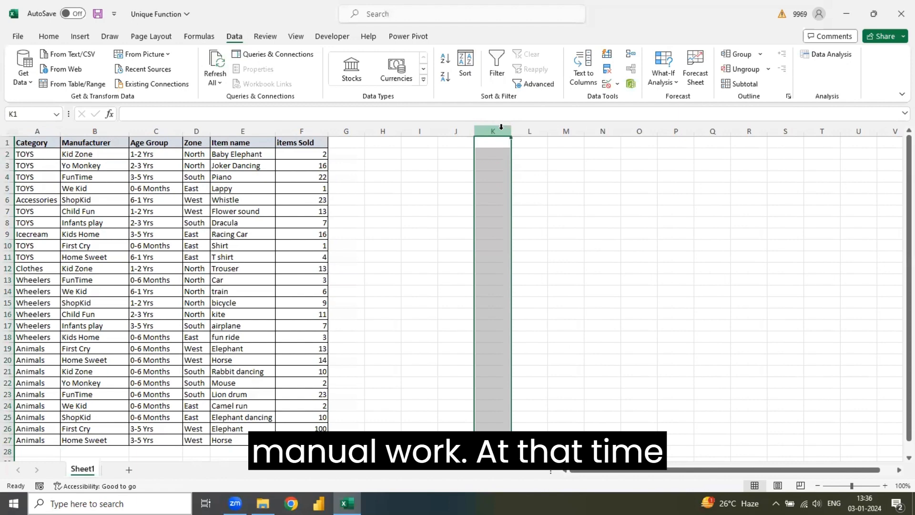
click(426, 183)
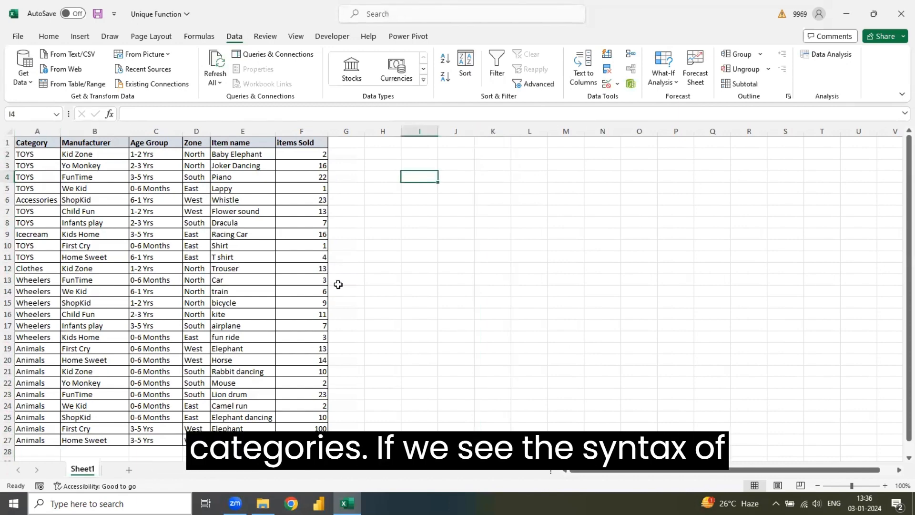
Insert the UNIQUE function in cell J3 with its argument placeholders array, by_col and exactly_once
click(461, 163)
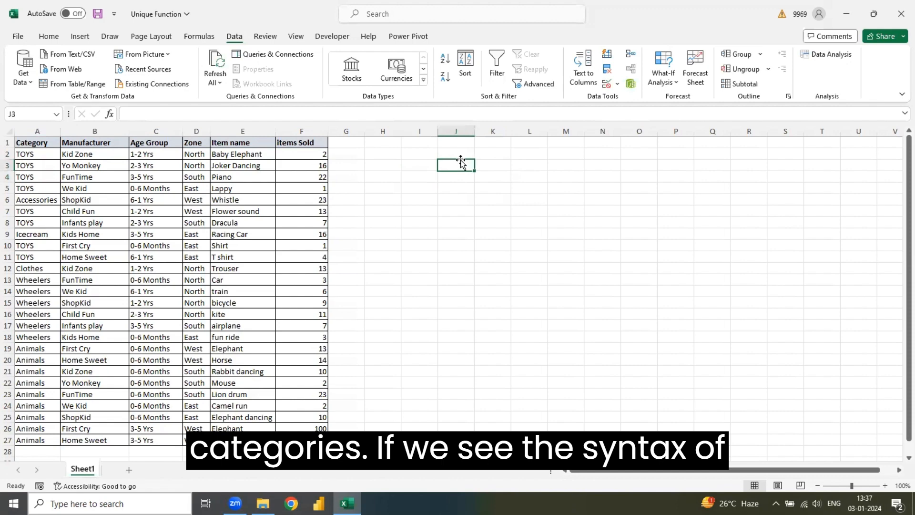
text(=Uniq)
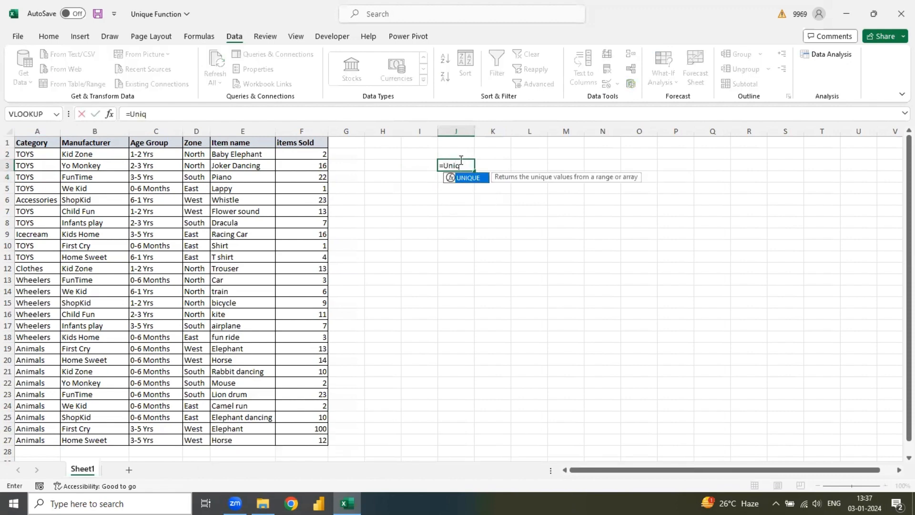
key(Tab)
key(ctrl+shift+a)
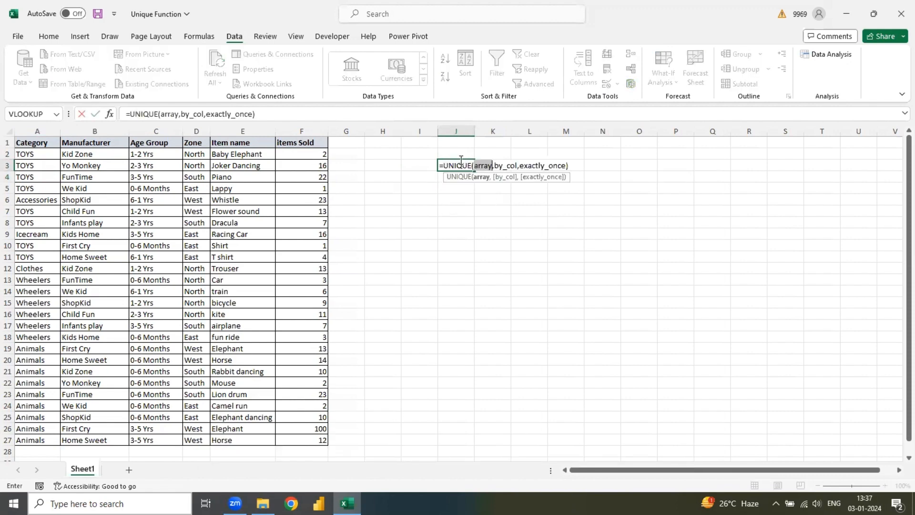
Enclose the optional arguments by_col and exactly_once in square brackets within the UNIQUE syntax in J3
click(495, 164)
text([)
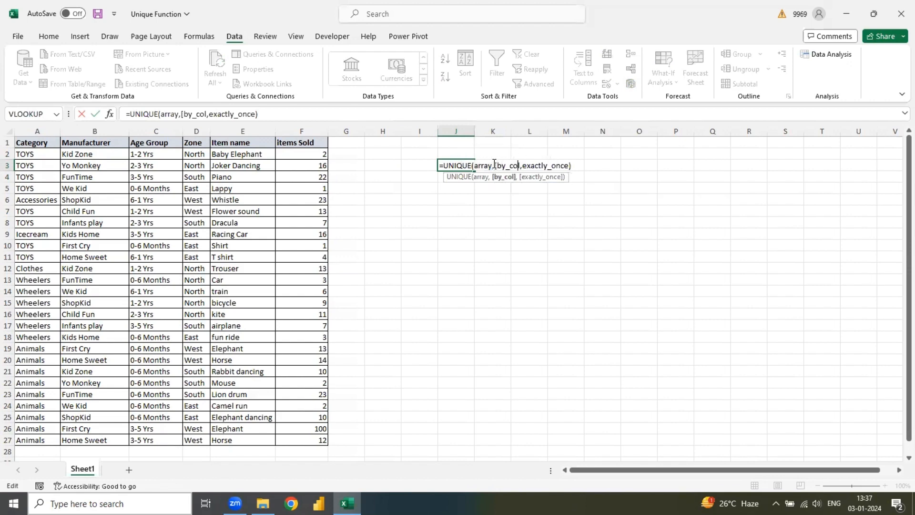
key(Right)
key(Right)
key(Right)
key(Right)
key(Right)
key(Right)
text(])
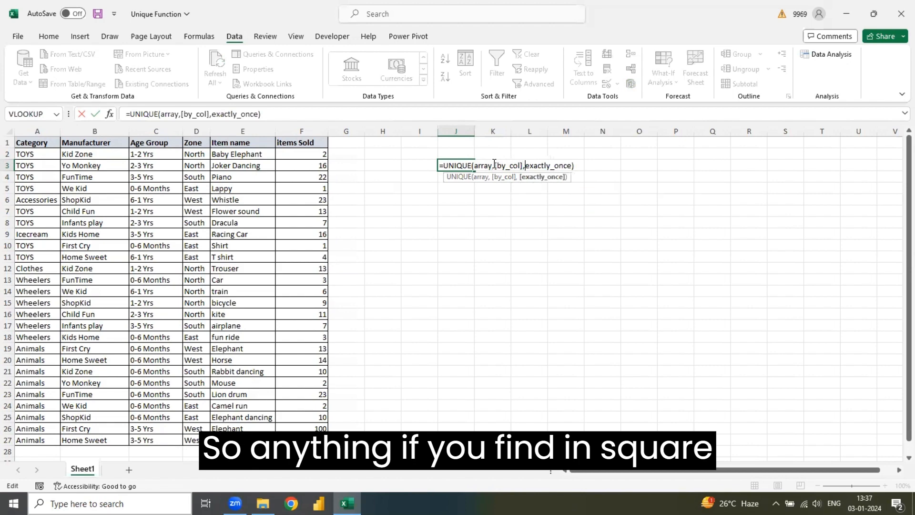
key(Right)
text([)
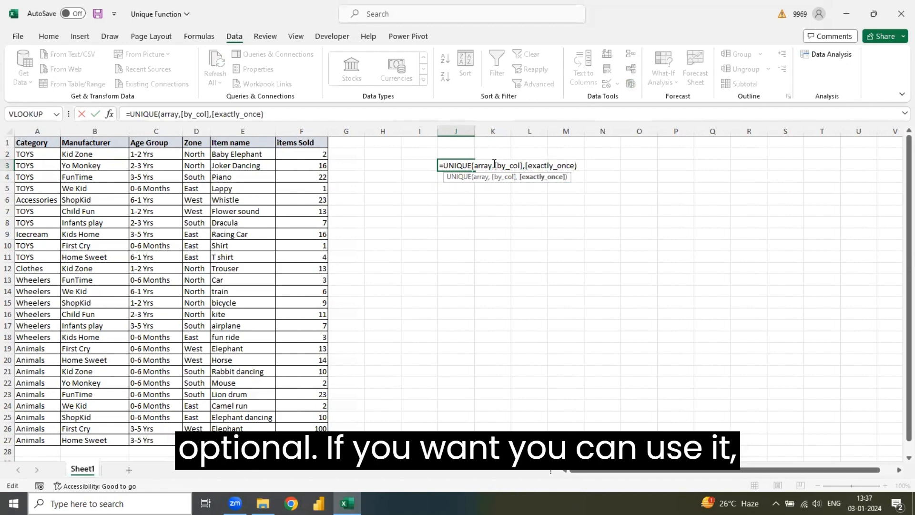
key(Right)
text(])
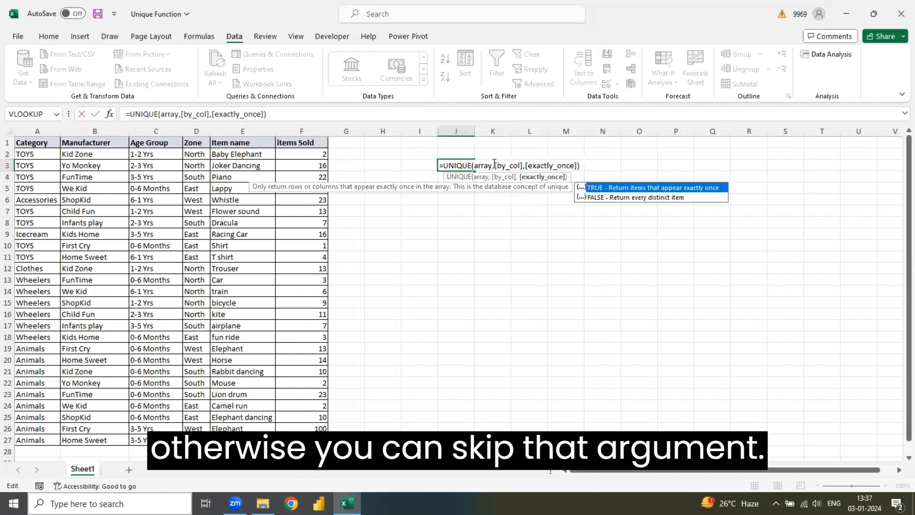
Turn the J3 entry into plain text by removing its equals sign, and make the syntax line bold
key(Return)
key(Return)
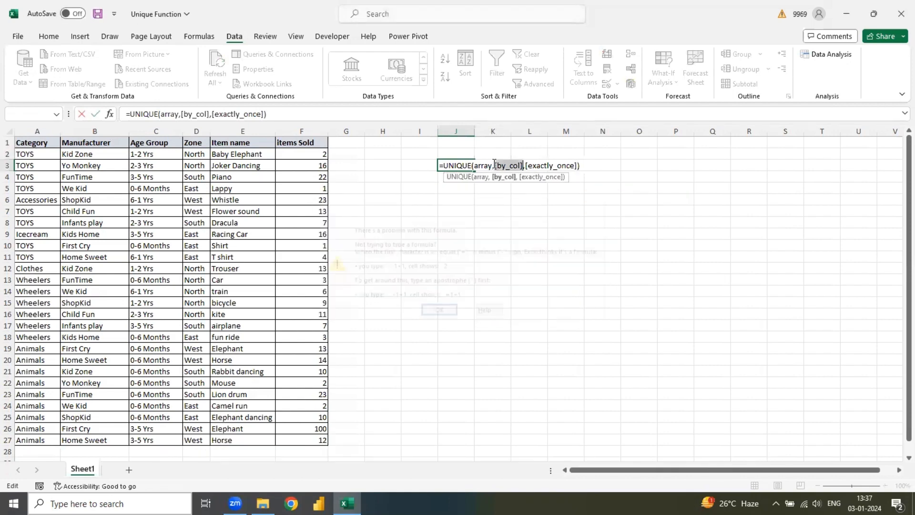
key(BackSpace)
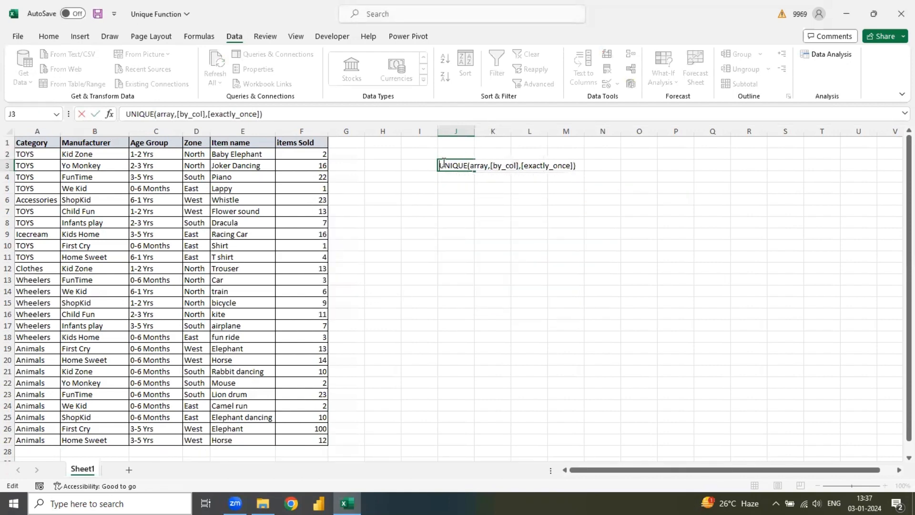
key(Return)
key(Up)
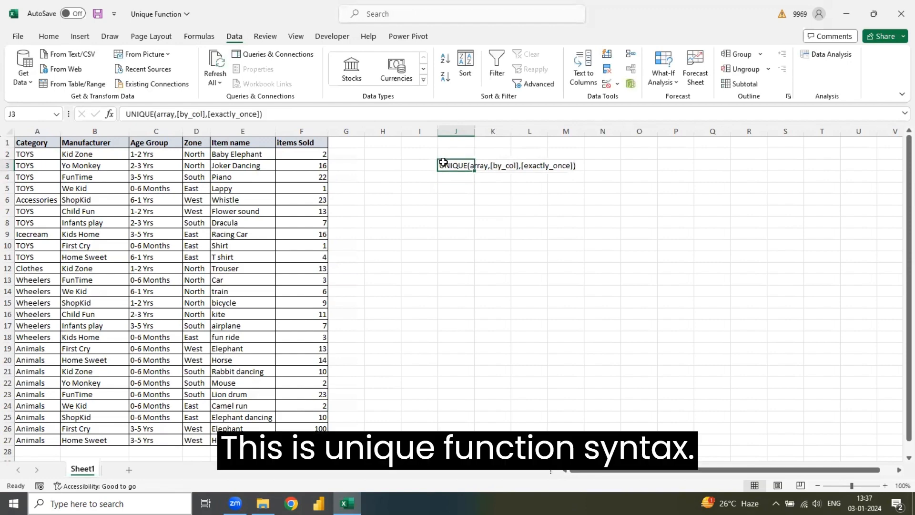
key(ctrl+b)
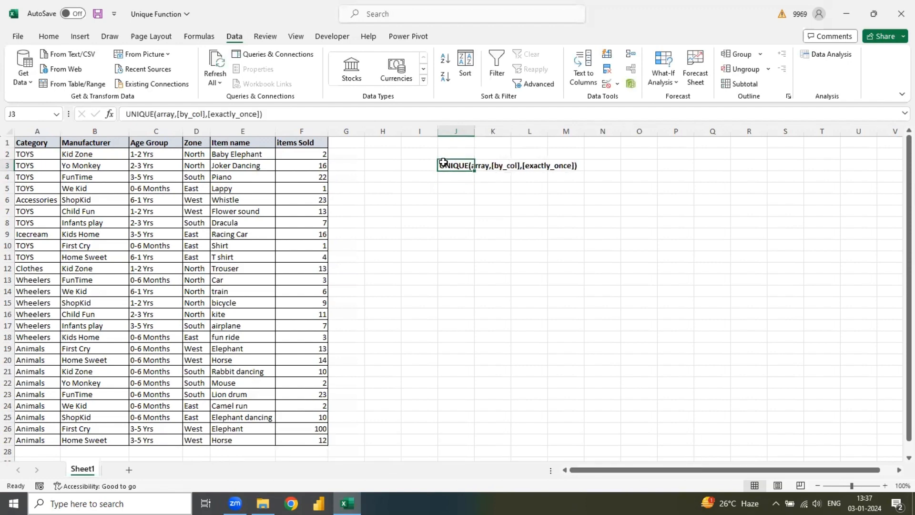
click(525, 191)
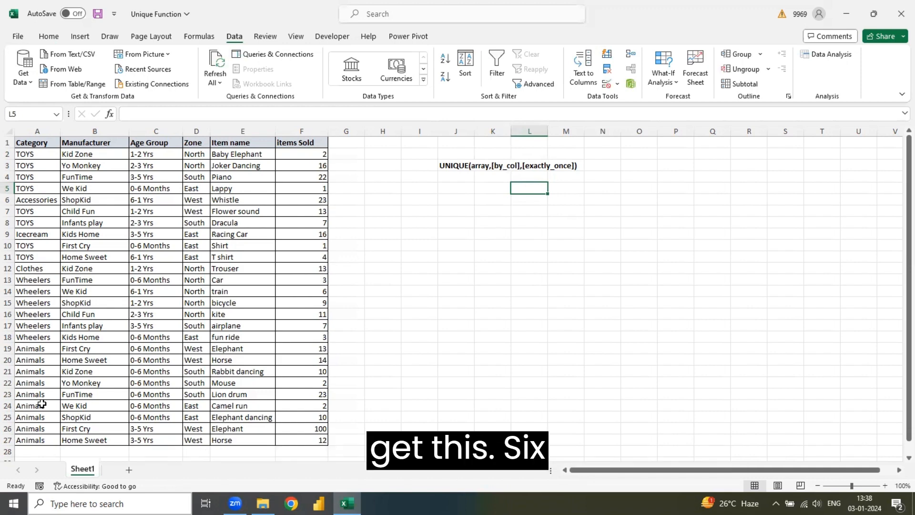
Examine the Accessories, Icecream and Clothes entries in the source table's Category column
click(40, 199)
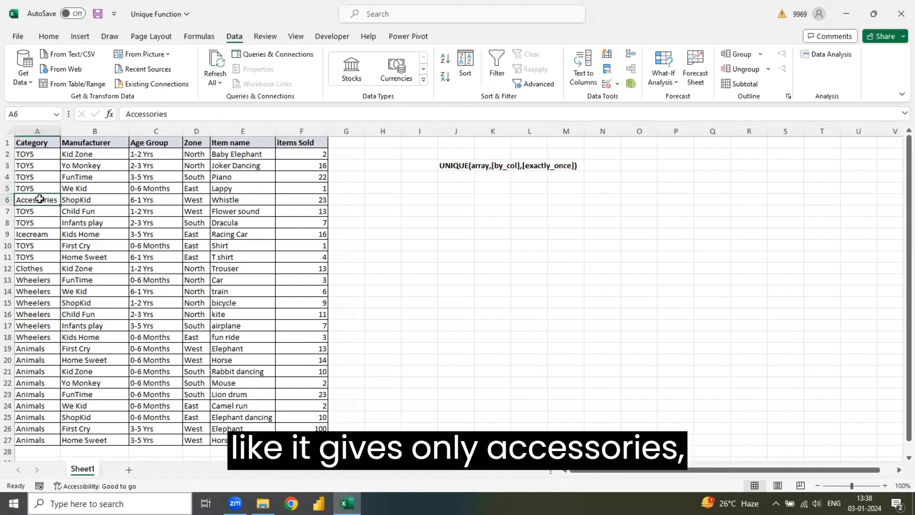
click(37, 234)
click(37, 268)
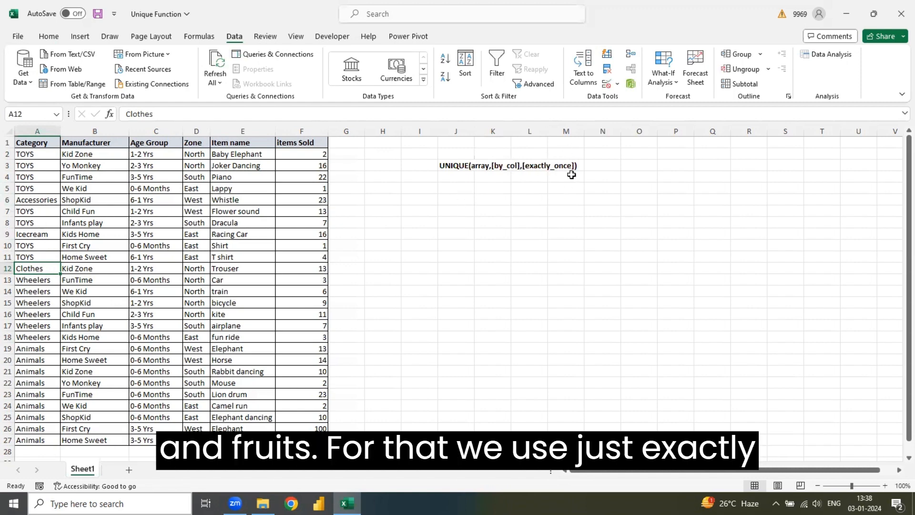
Add a bold header Category in cell I6
click(429, 200)
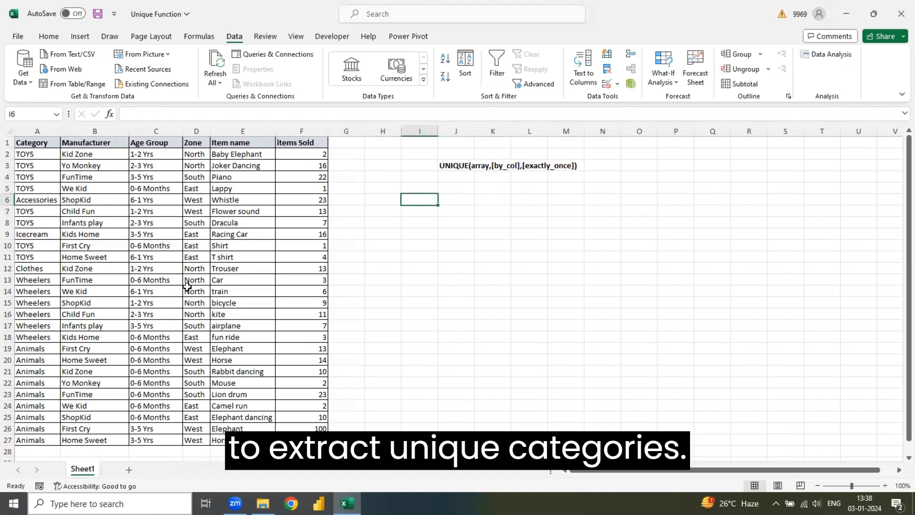
text(Cat)
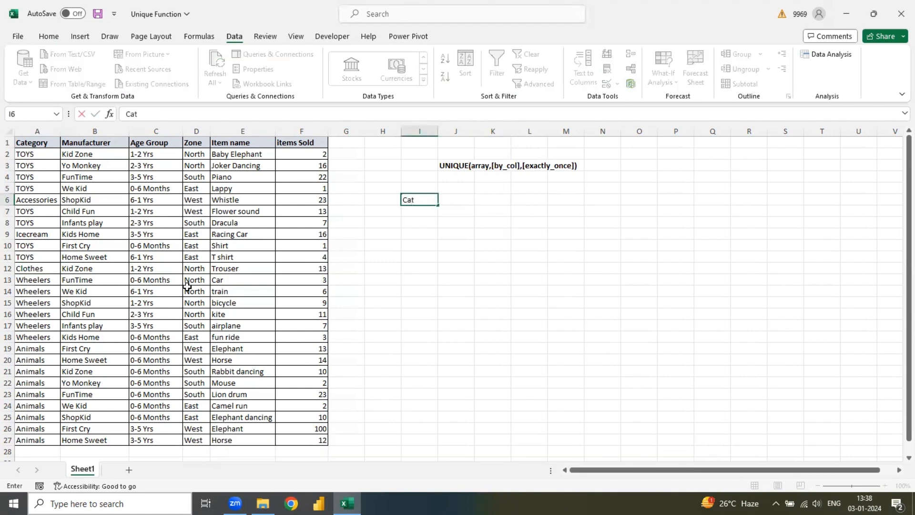
text(egory)
key(Return)
key(Up)
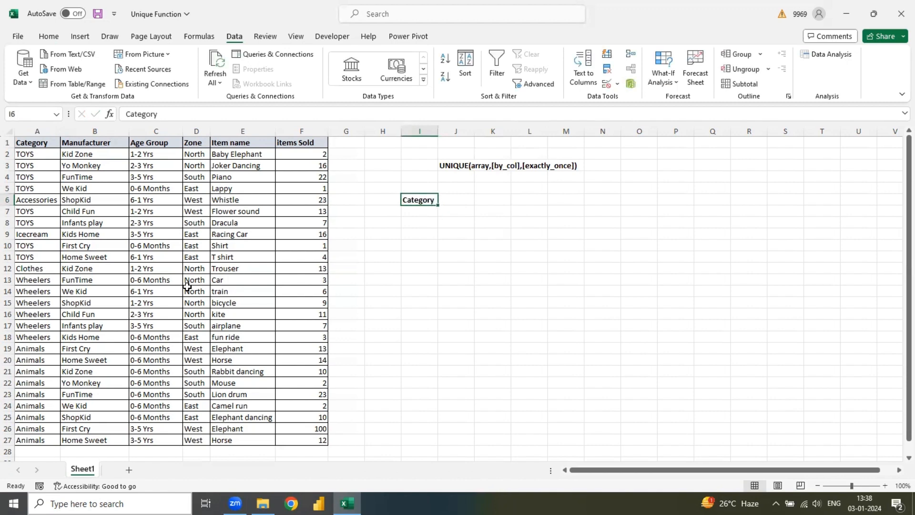
Enter =UNIQUE(A2:A27) in I7 under the Category header and fit column I's width to its contents
key(Down)
text(=uniq)
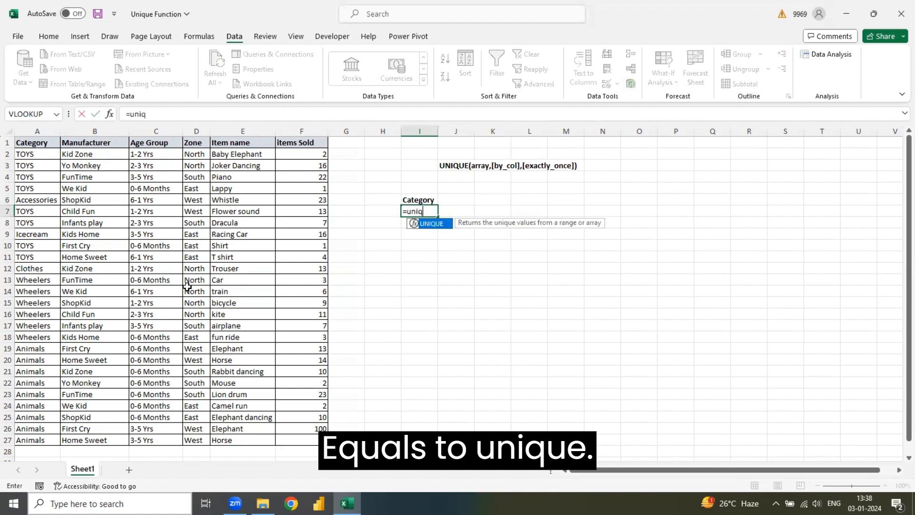
key(Tab)
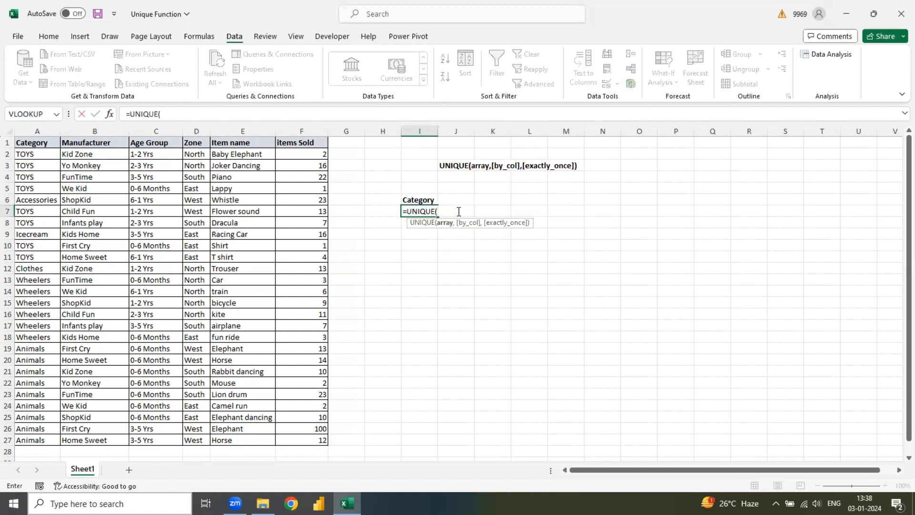
click(44, 152)
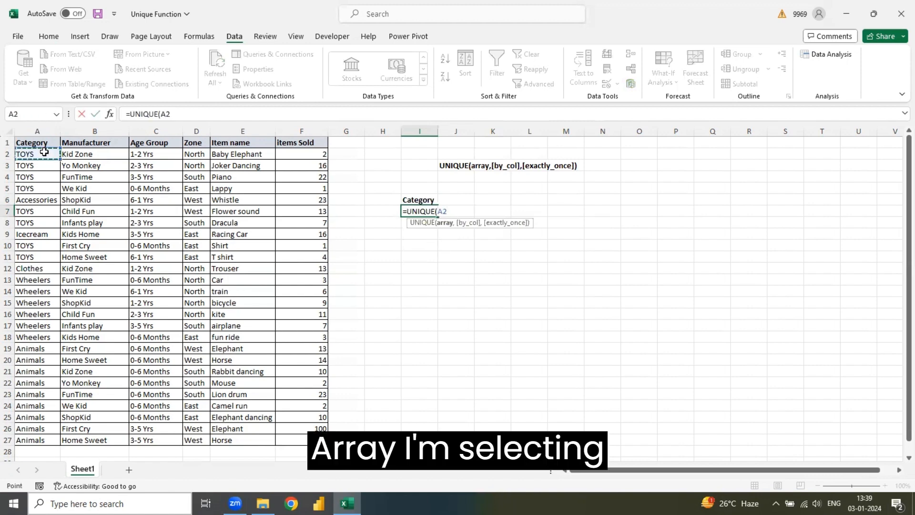
key(ctrl+shift+Down)
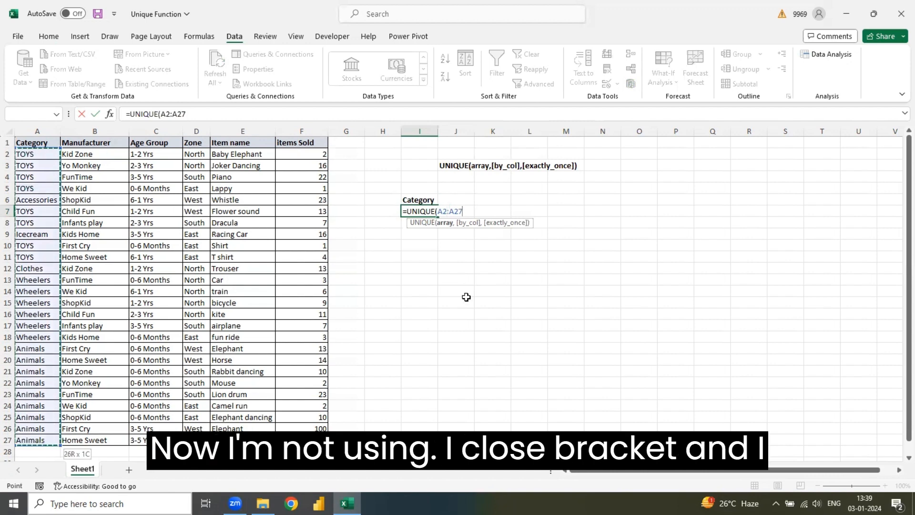
text())
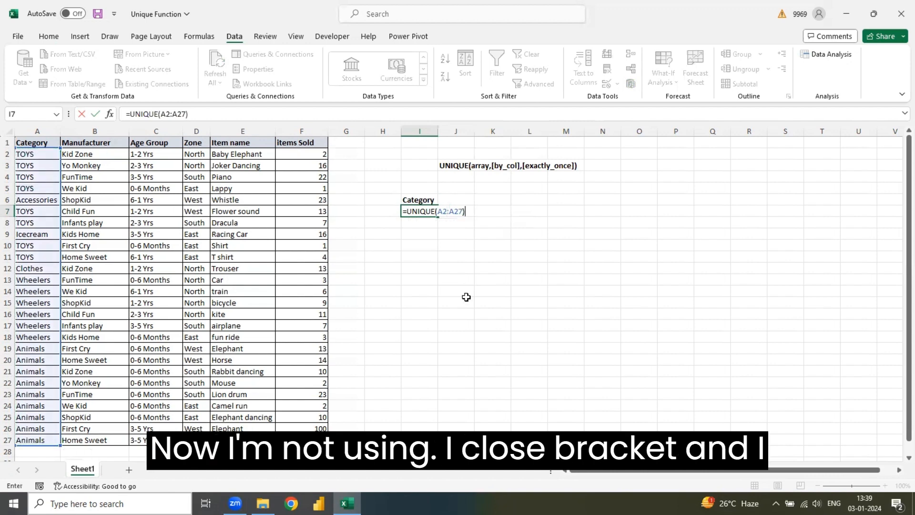
key(Return)
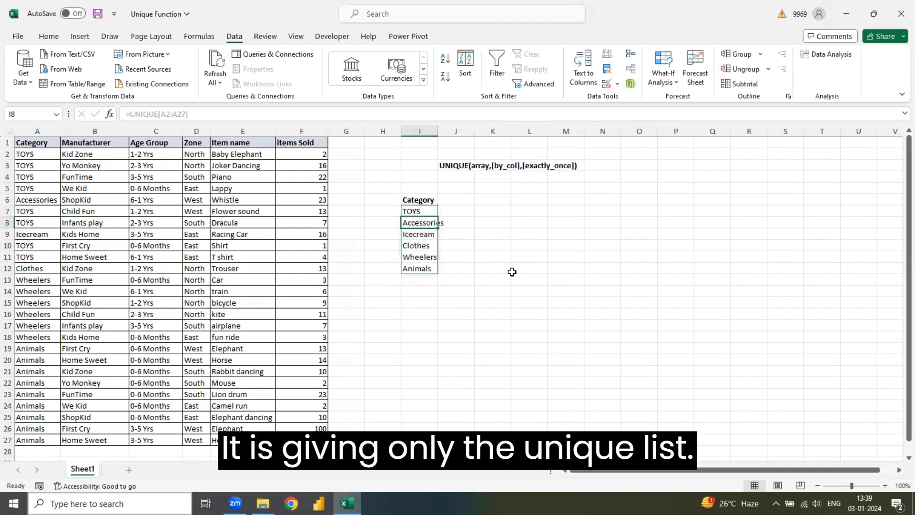
click(515, 254)
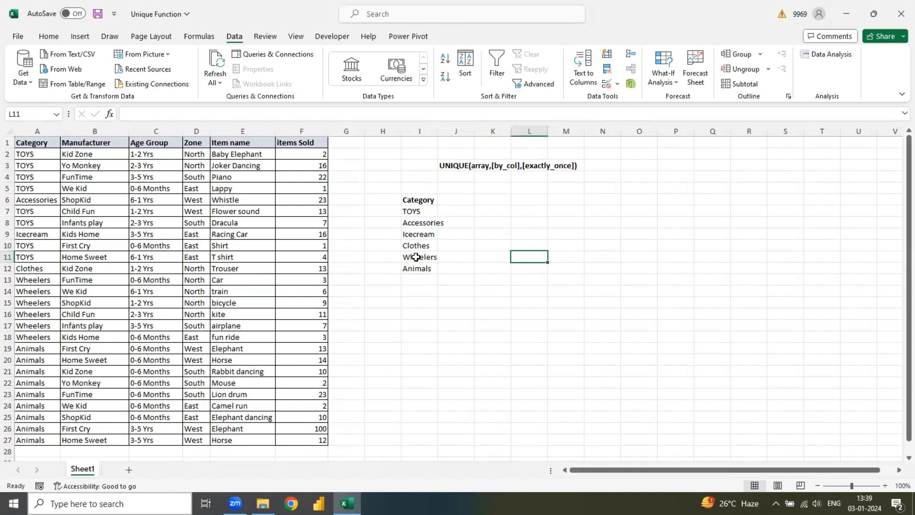
double_click(438, 131)
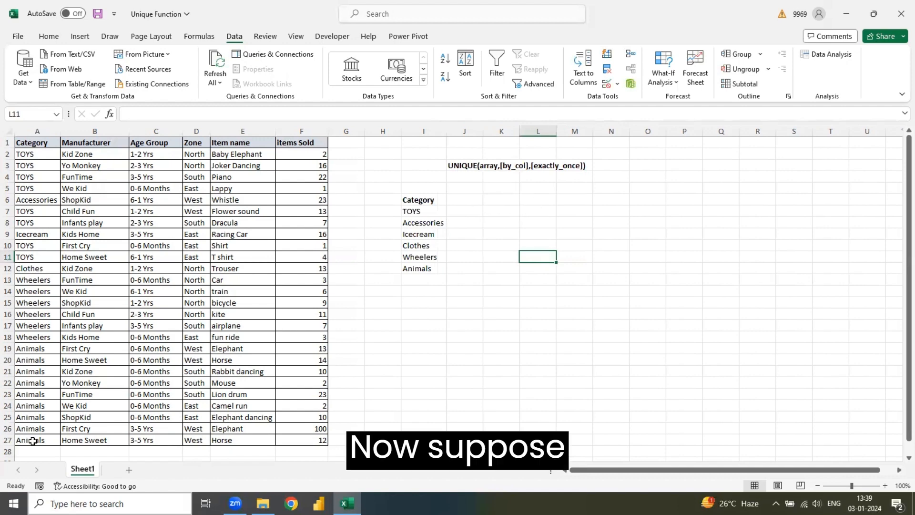
Test the I7 list by entering Chocolate as a new category in A28, and clear that entry
click(17, 451)
scroll(16, 450, down, 1)
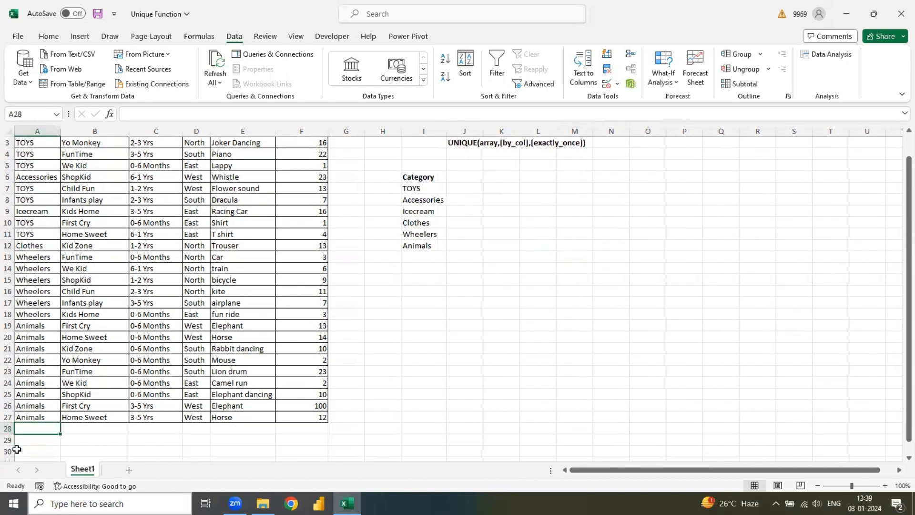
text(Chocolate)
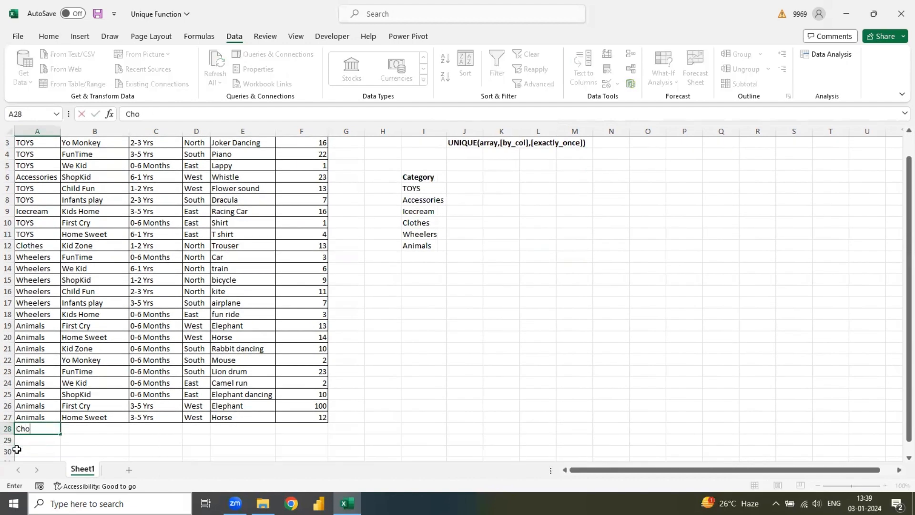
key(Return)
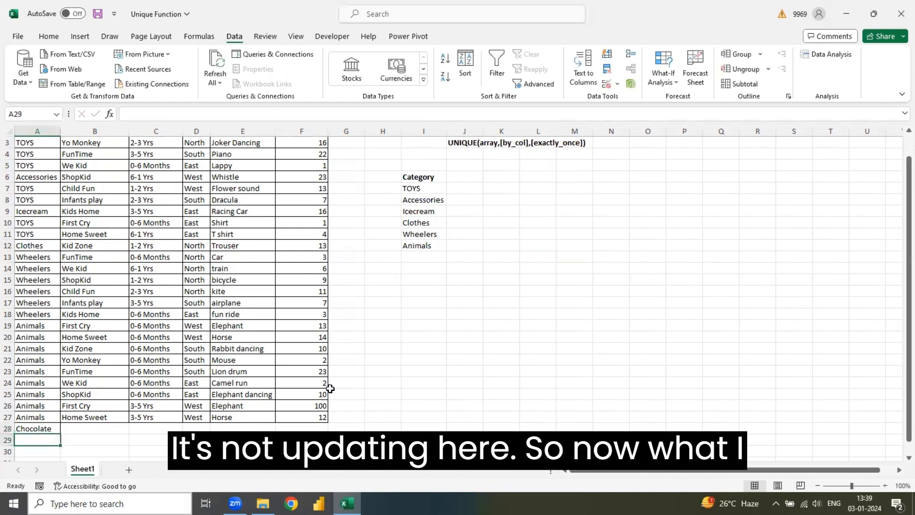
click(27, 425)
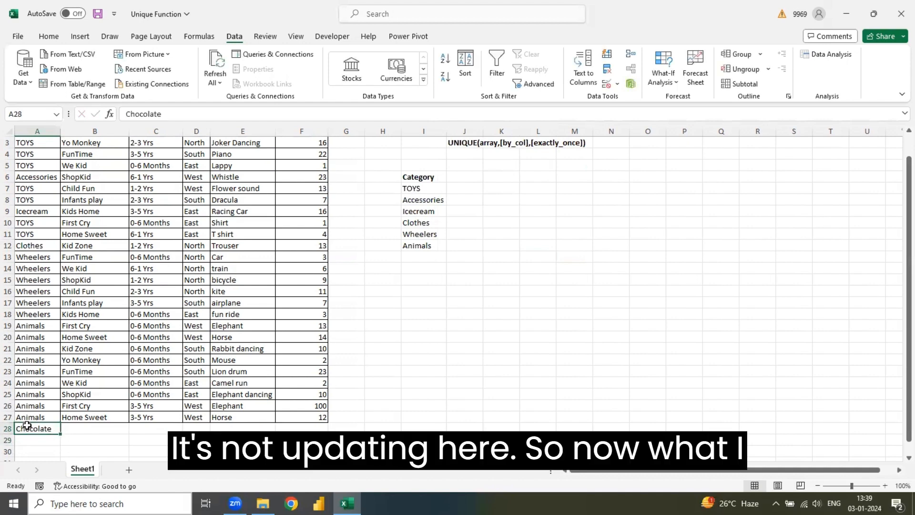
key(Delete)
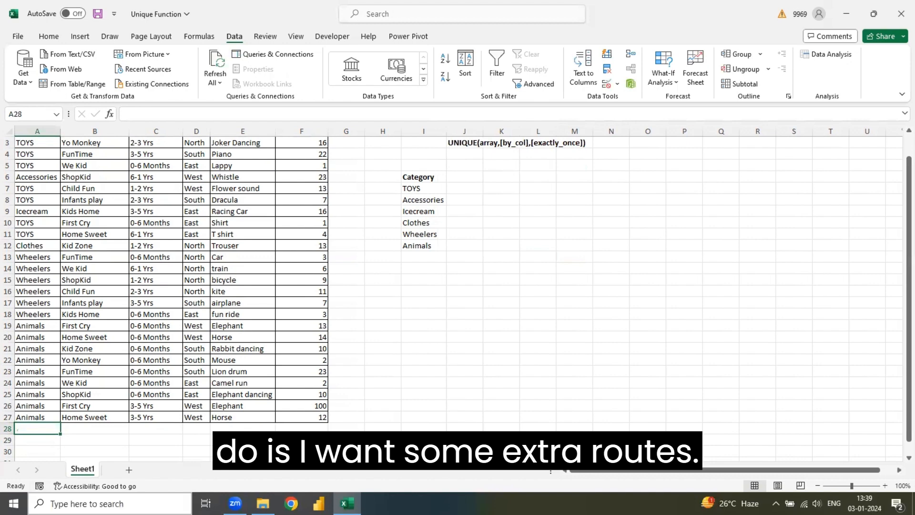
Add a second bold header Category in cell L6
click(552, 176)
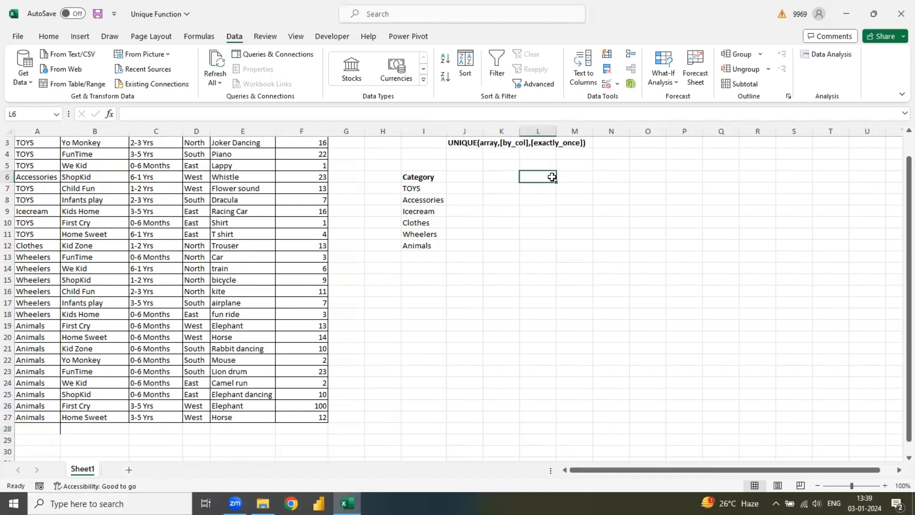
text(Categor)
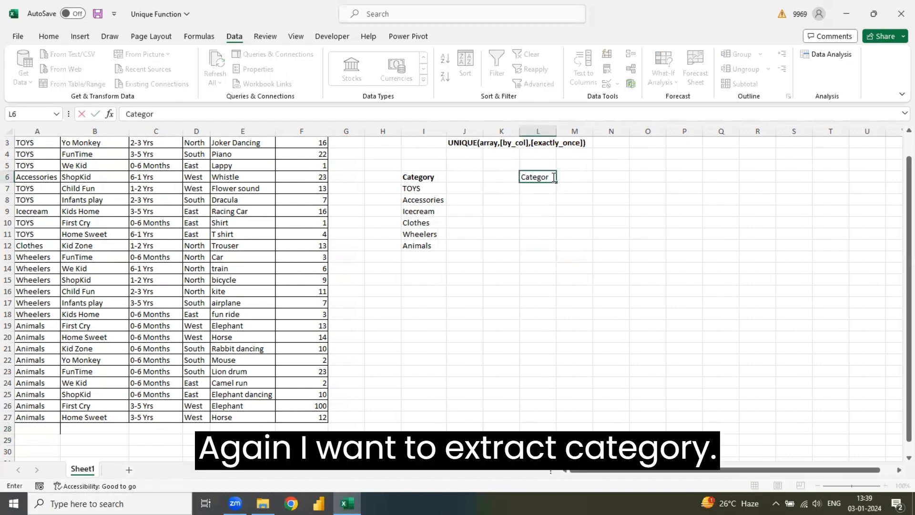
text(y)
key(ctrl+b)
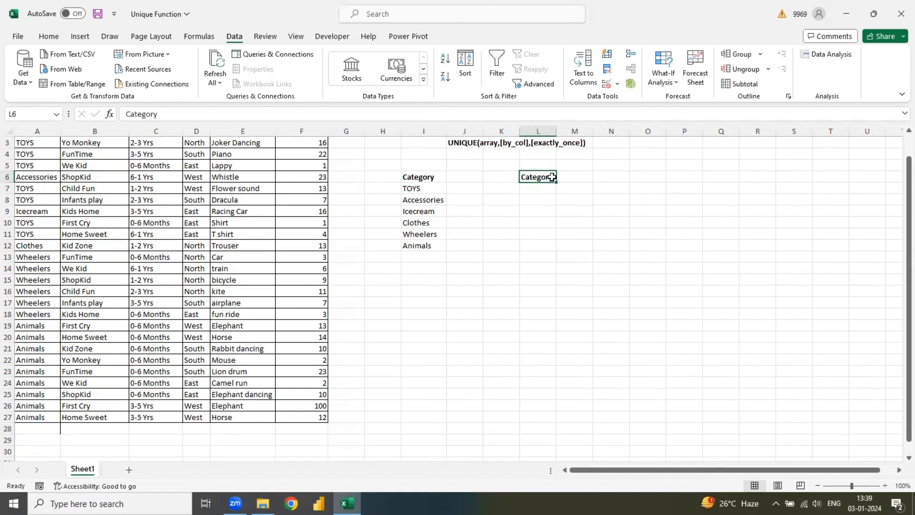
key(Return)
Enter a UNIQUE formula in L7 that covers column A from A2 through A1048576
text(=)
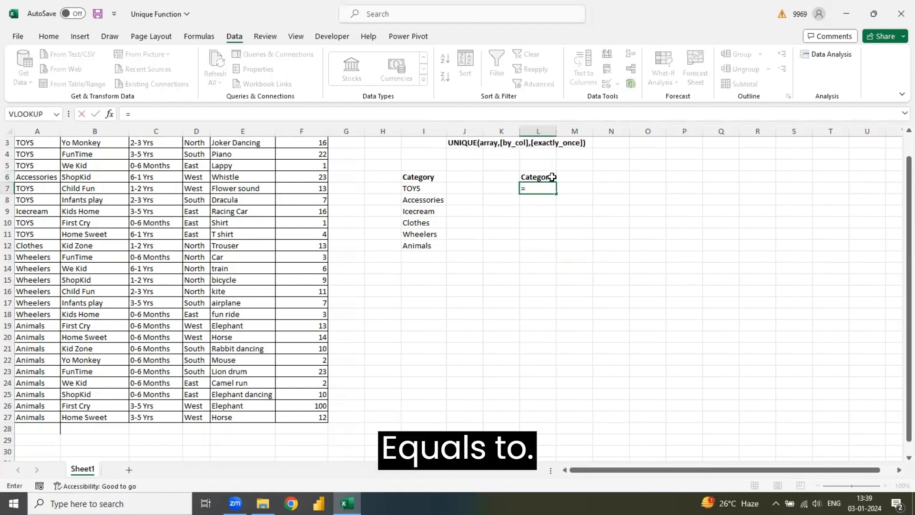
text(UNIQUE()
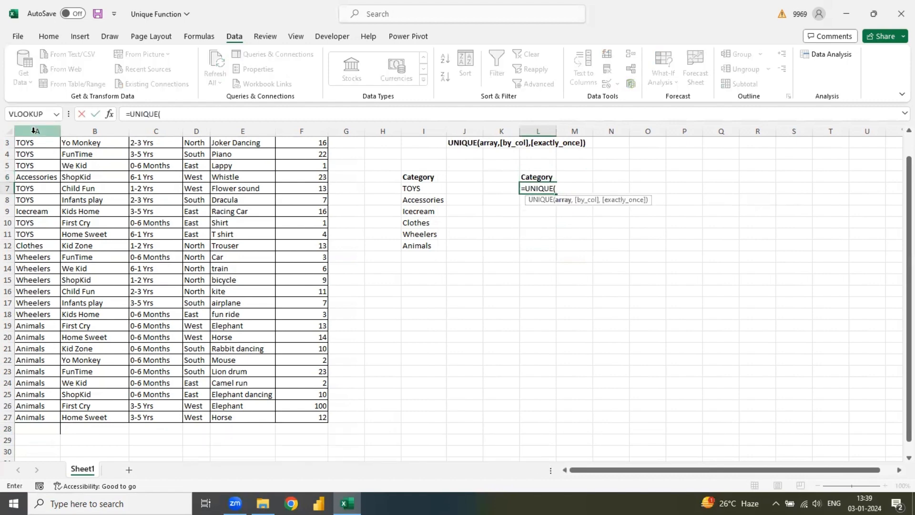
click(40, 151)
key(Up)
key(Up)
key(Up)
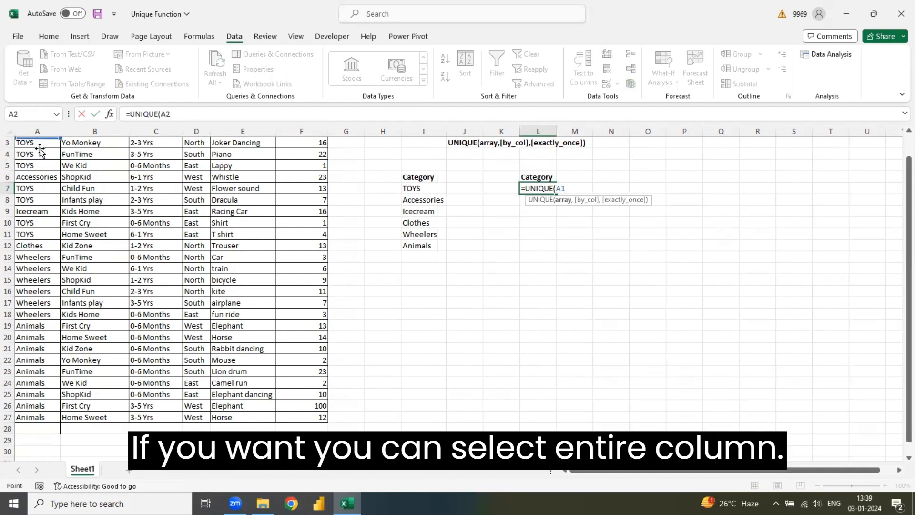
click(40, 151)
key(ctrl+shift+Down)
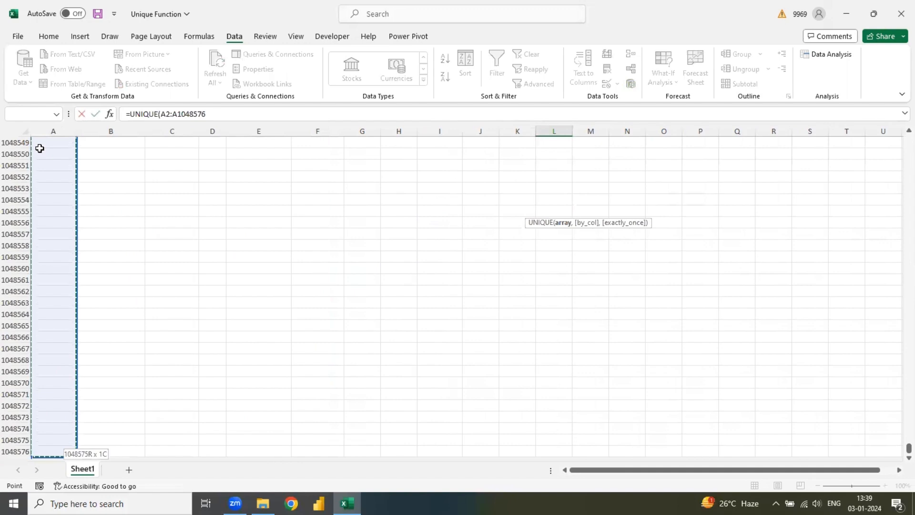
text())
key(Return)
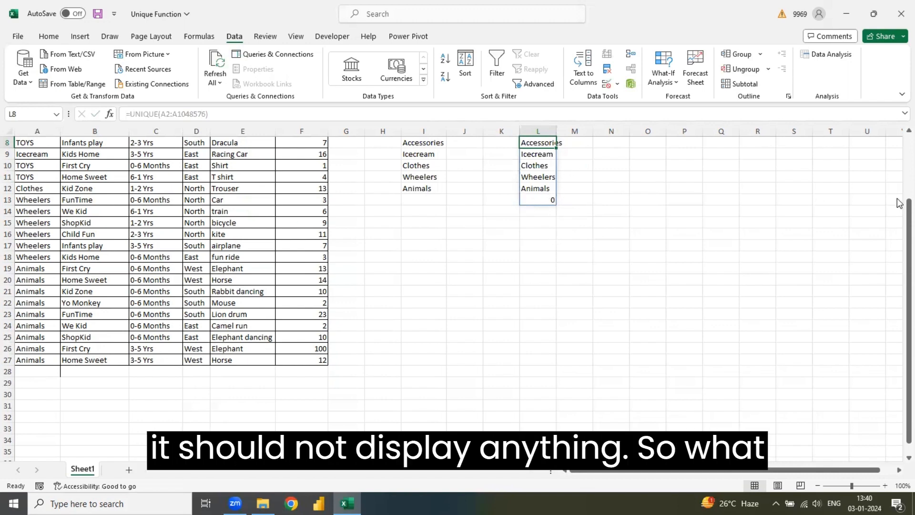
Nest a FILTER function inside the UNIQUE formula in L7, with A2:A1048576 as its array
drag(907, 204, 899, 126)
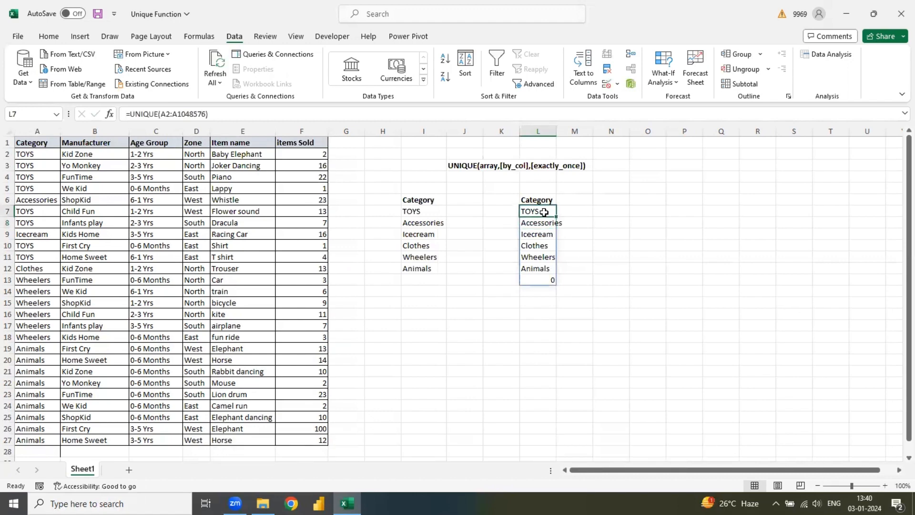
double_click(544, 212)
drag(558, 211, 601, 211)
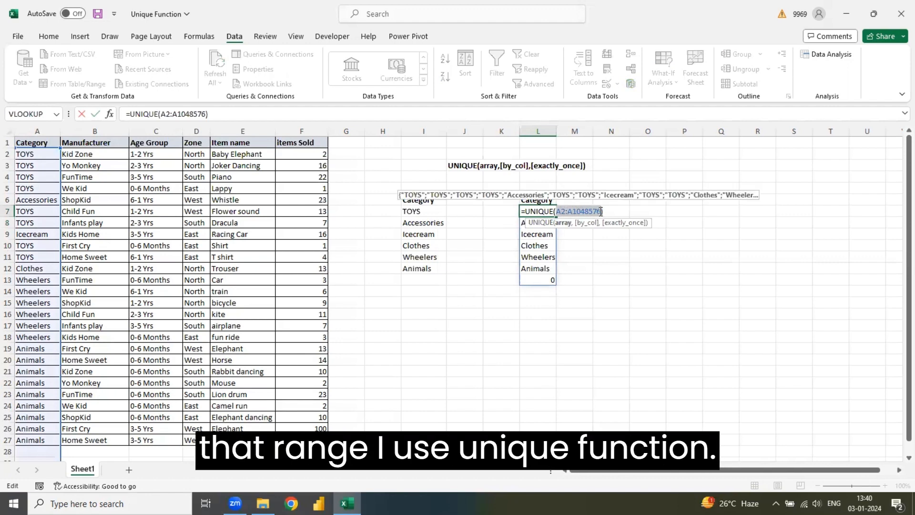
click(557, 211)
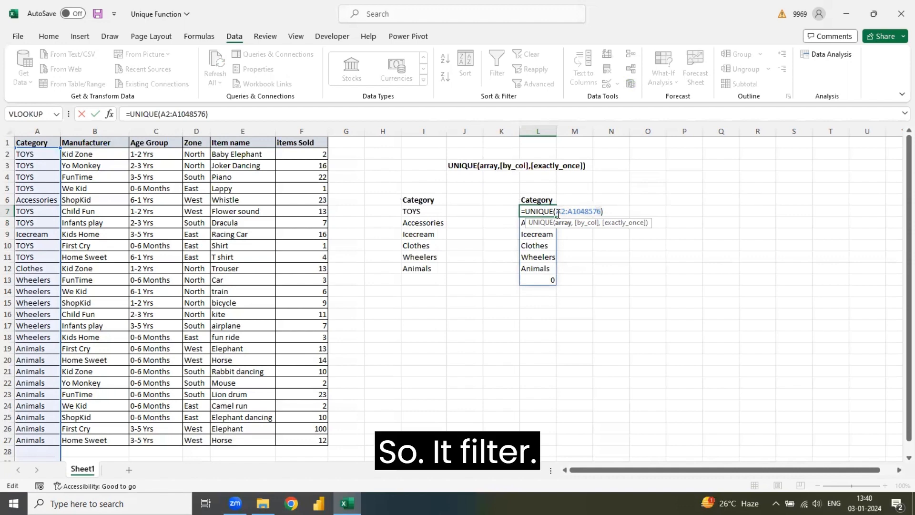
text(FILTER()
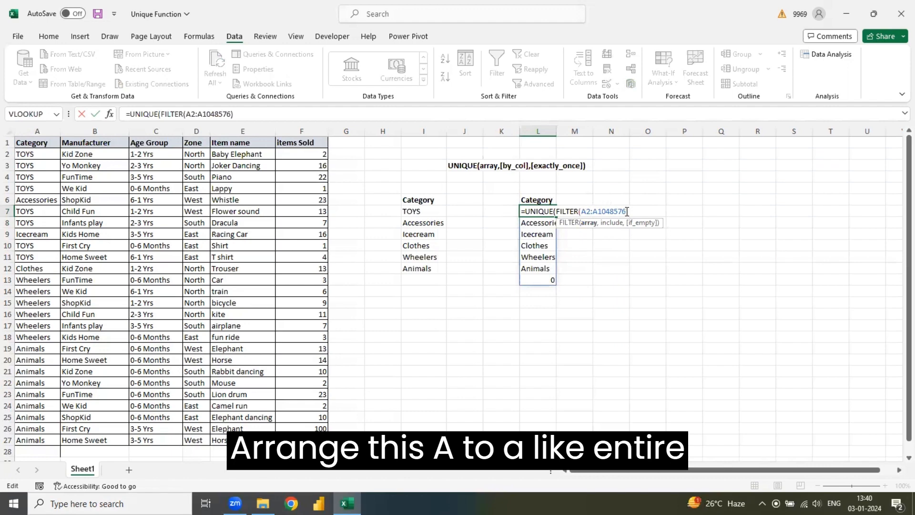
text(,)
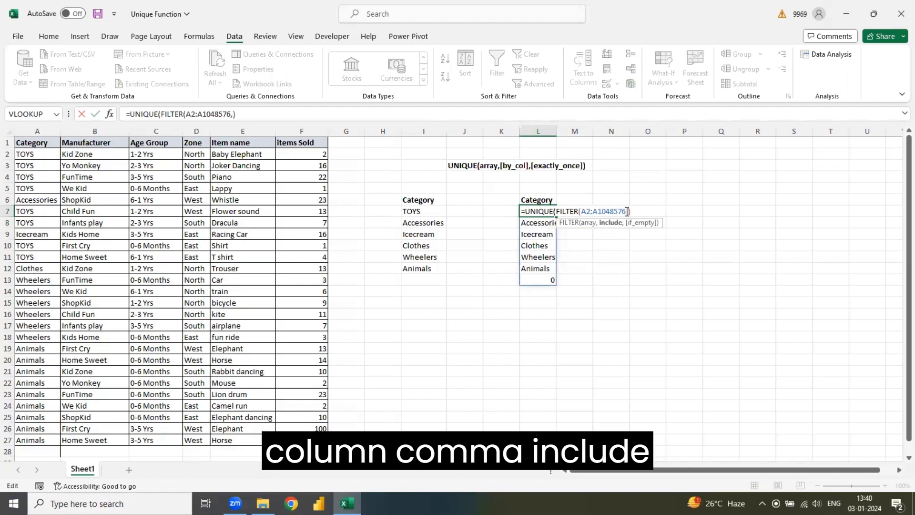
Set the FILTER include condition to A2:A1048576<>"" to exclude blanks, and complete the L7 formula
click(44, 154)
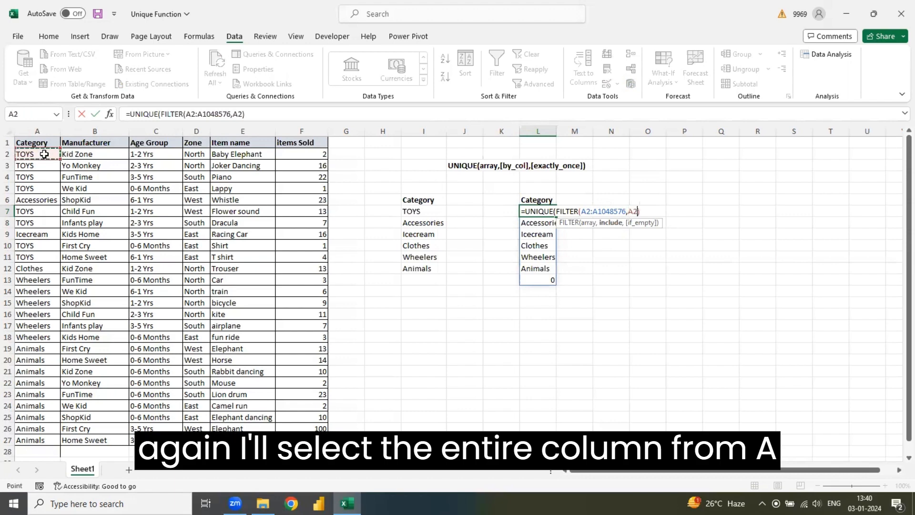
key(ctrl+shift+Down)
key(ctrl+shift+Down)
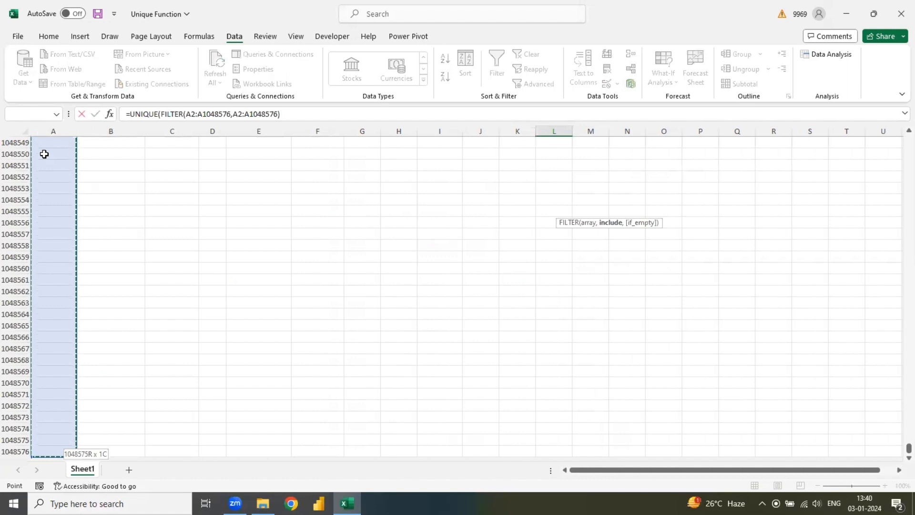
text(<>")
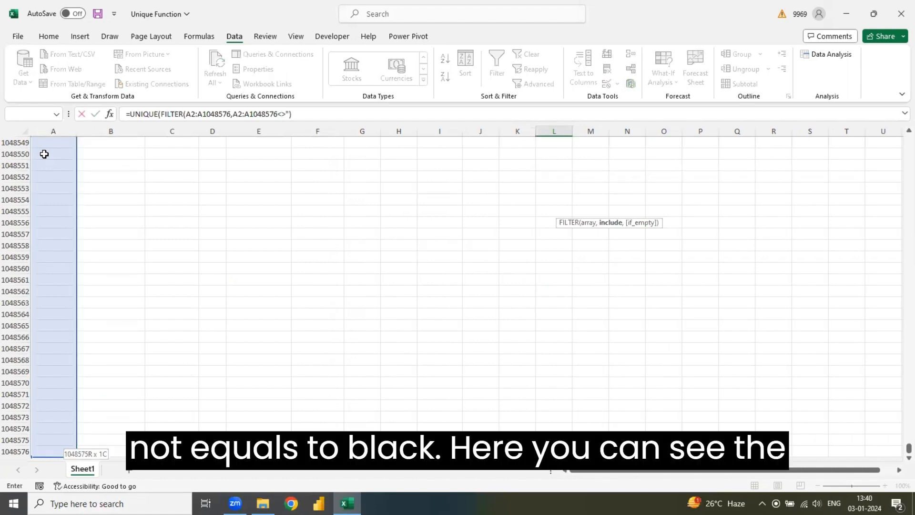
text(")
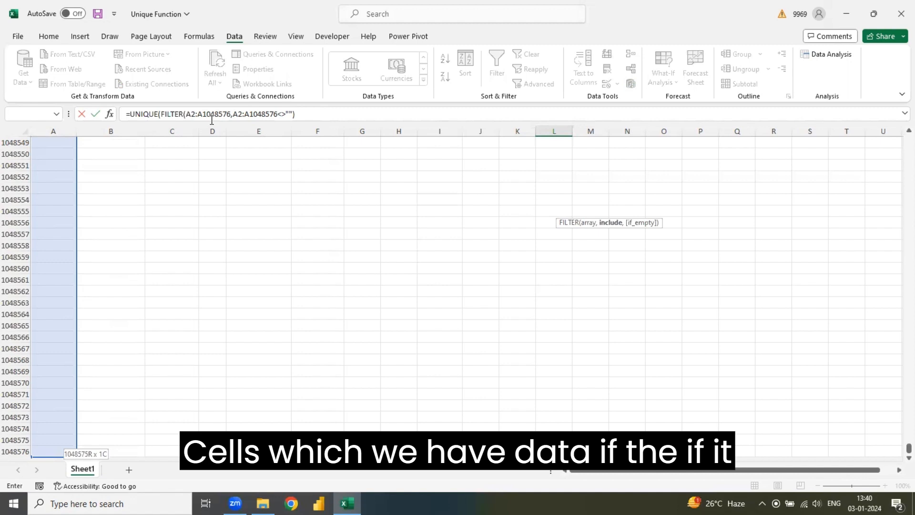
click(291, 116)
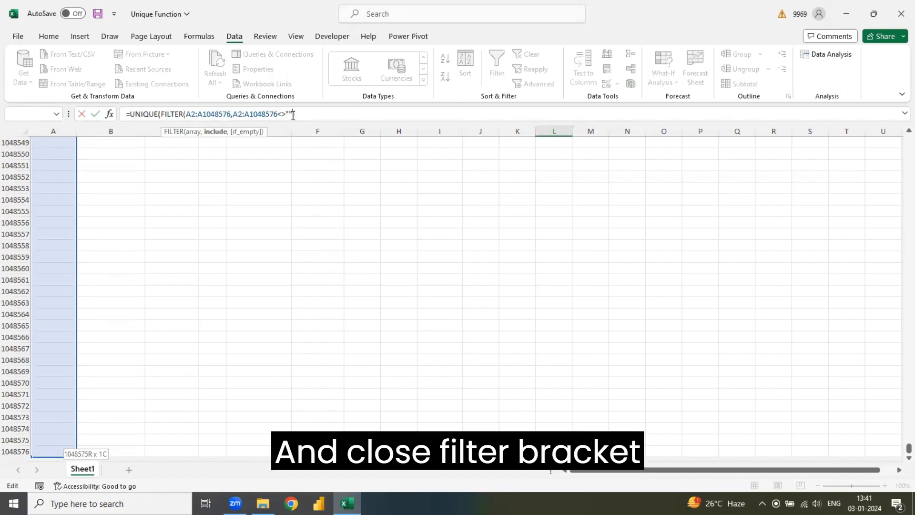
text())
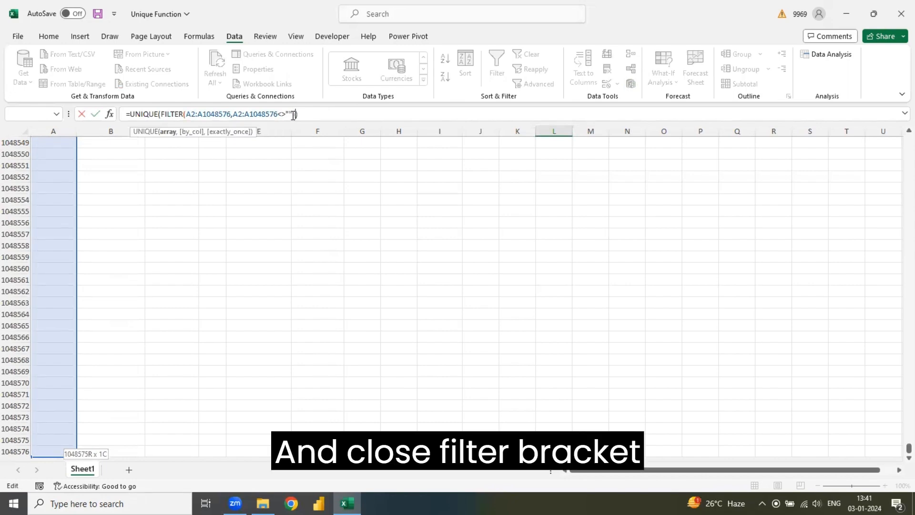
text())
key(Return)
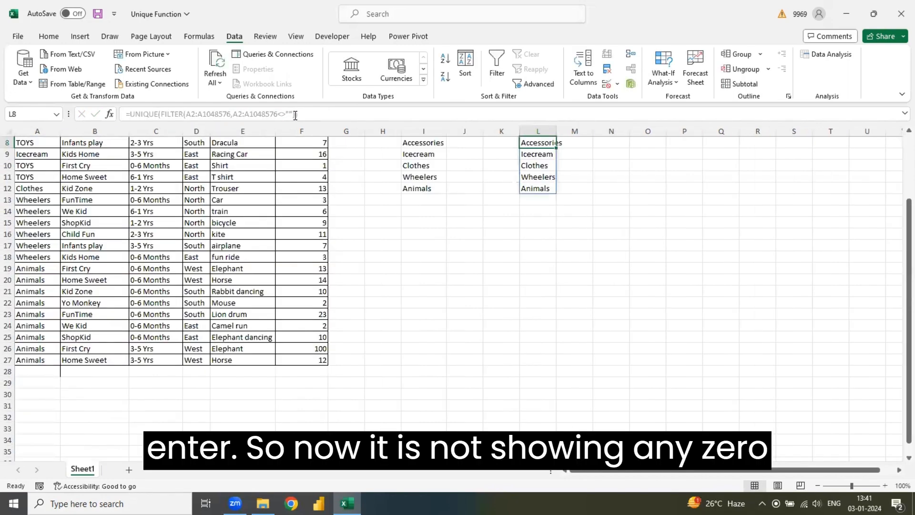
Enter the test category New in cell A28, directly below the data in the Category column
click(546, 204)
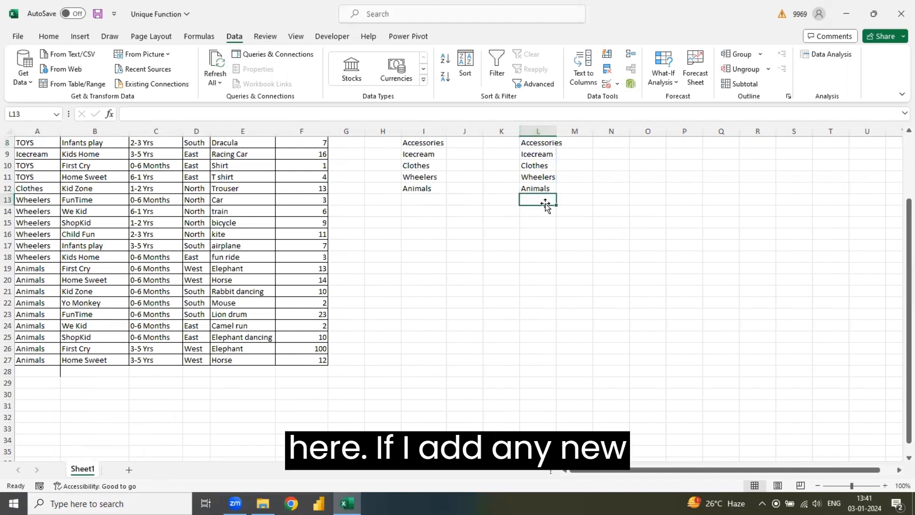
click(48, 370)
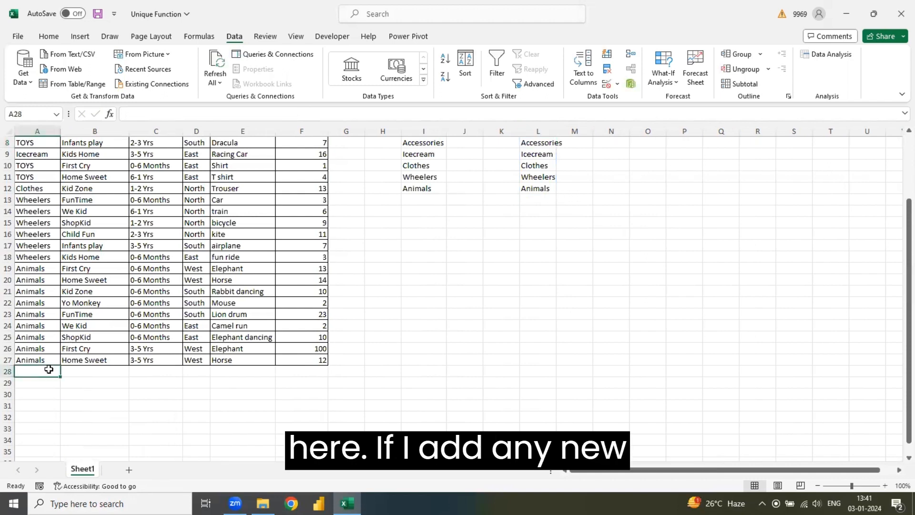
text(New)
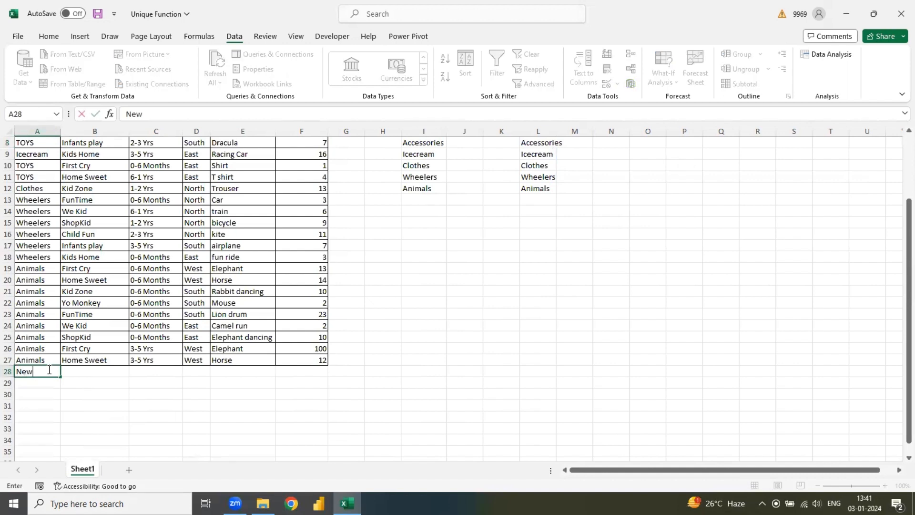
key(Return)
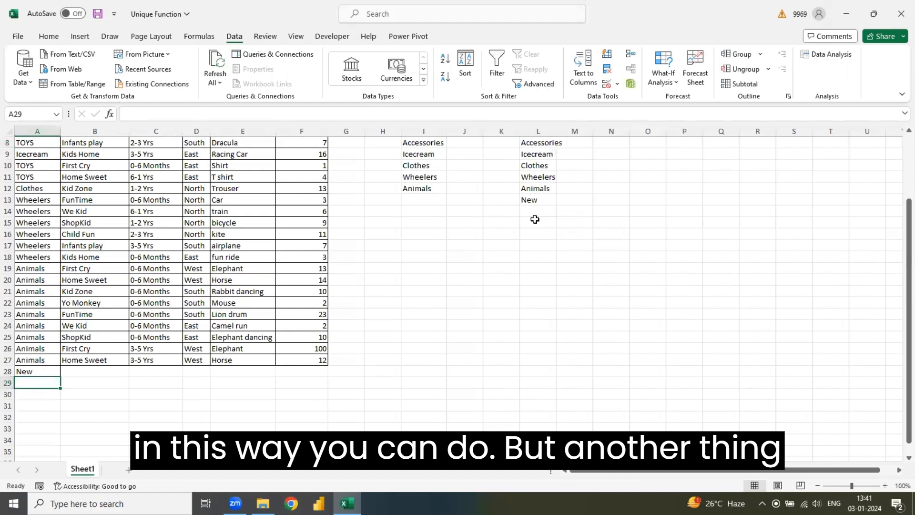
Delete the test entry New from cell A28
click(543, 143)
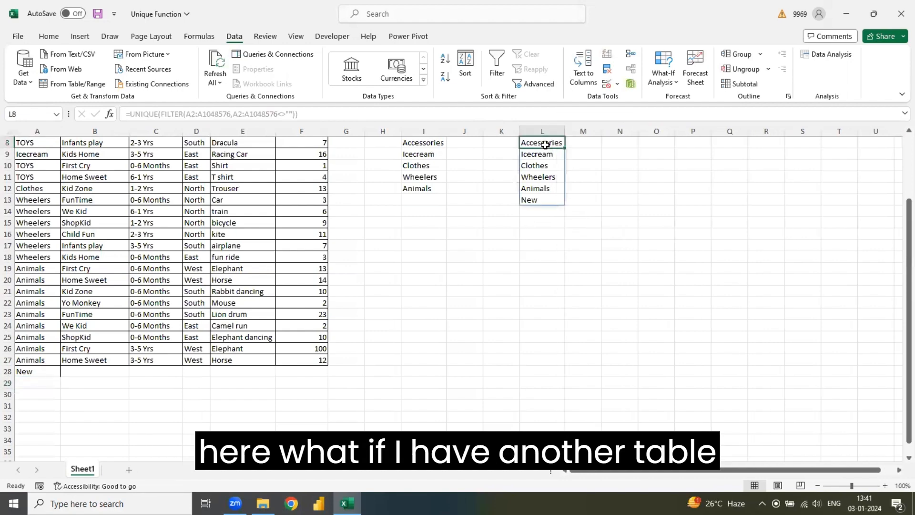
key(Up)
key(Up)
key(Up)
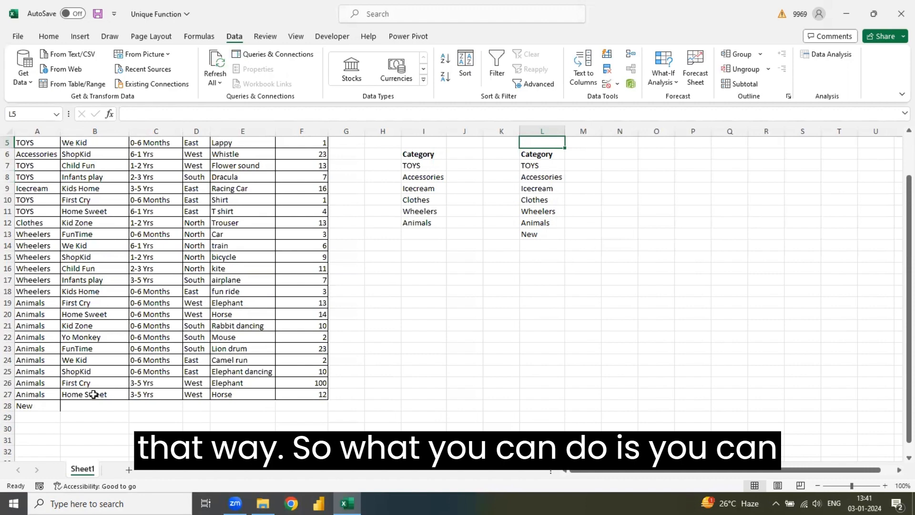
click(50, 408)
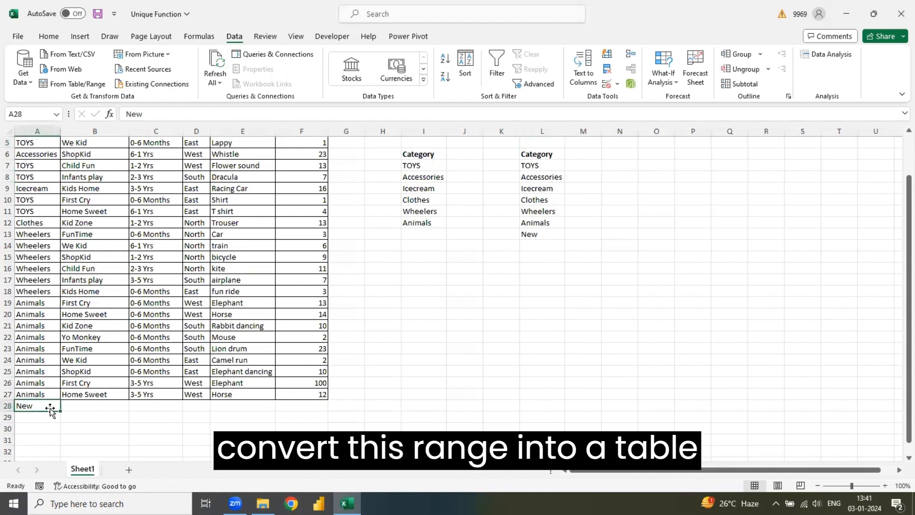
key(Delete)
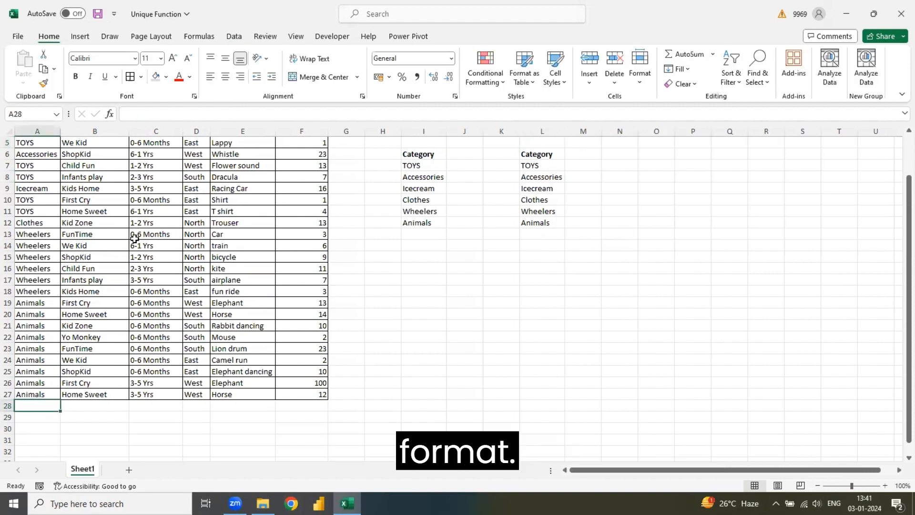
Convert the data range A1:F27 into a table with headers and name it TableData
key(ctrl+Home)
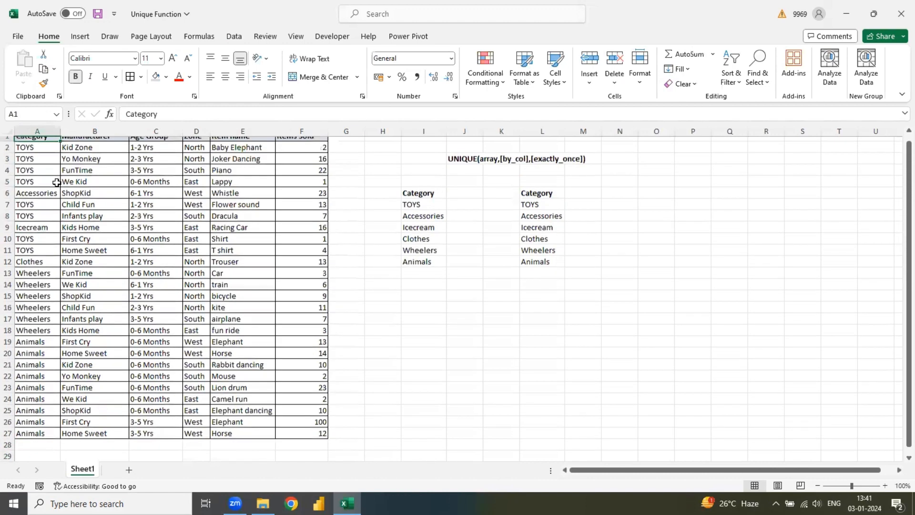
key(Down)
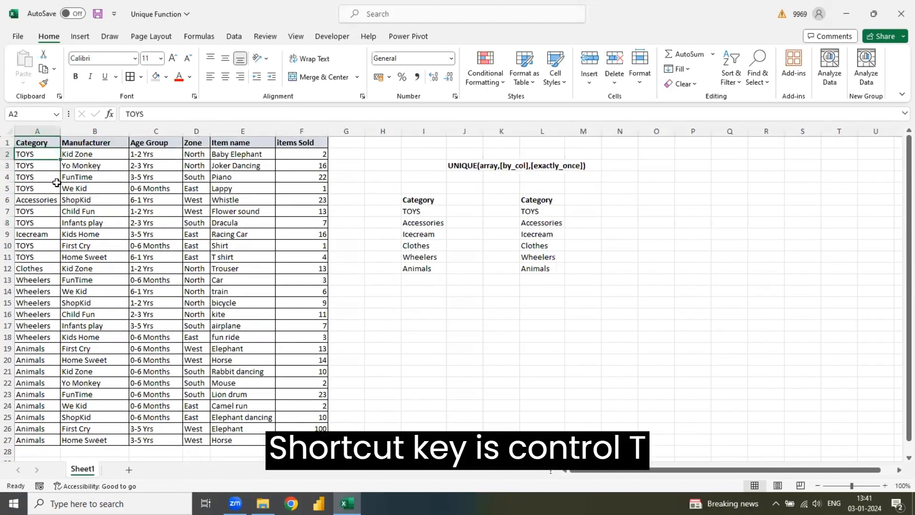
key(ctrl+t)
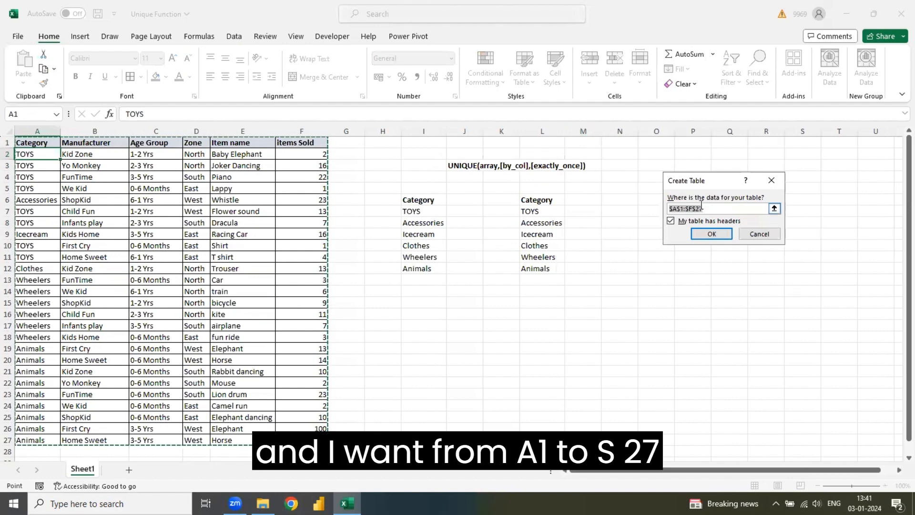
click(713, 233)
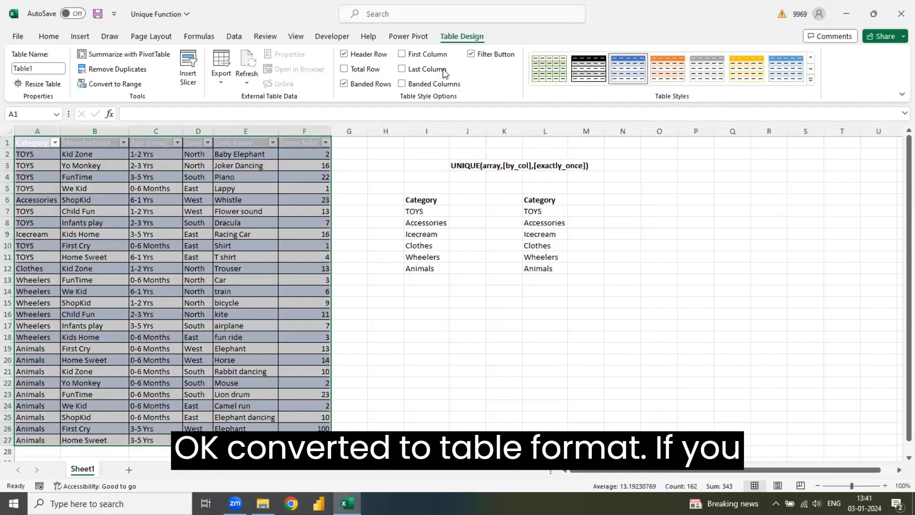
click(40, 70)
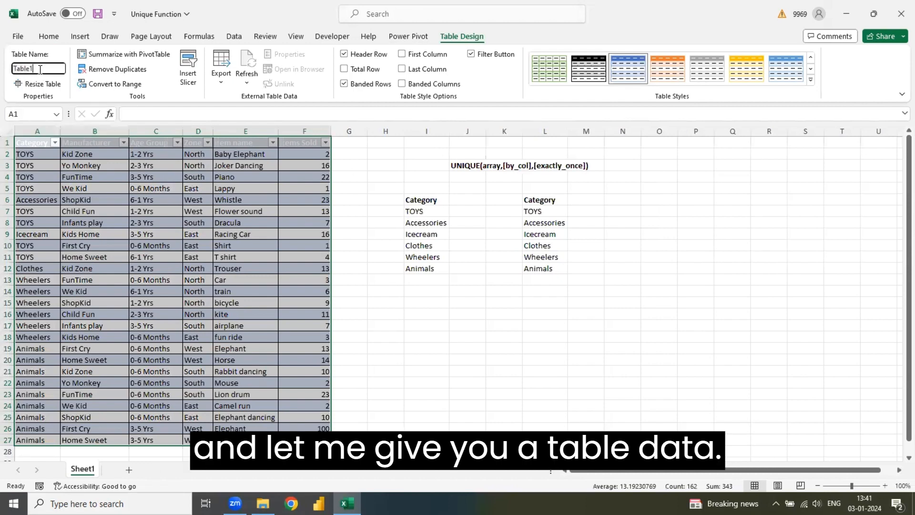
key(Return)
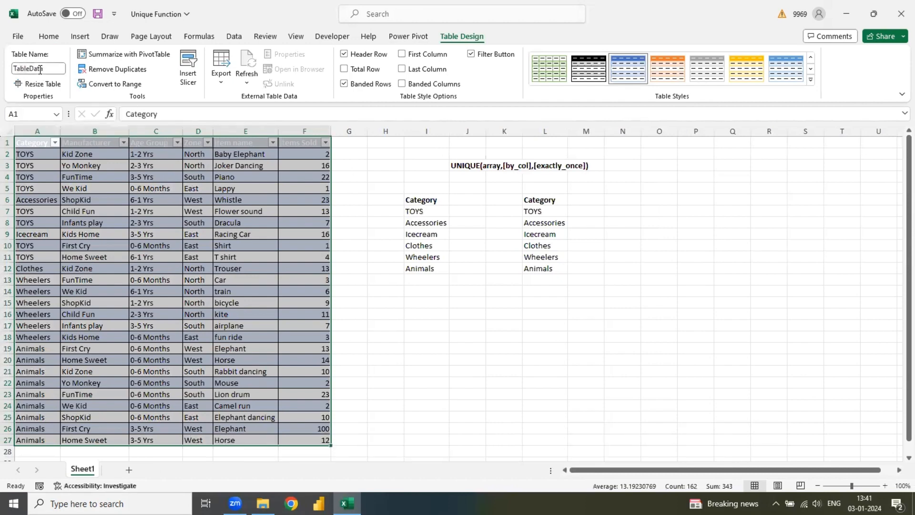
Apply the plain, uncoloured first style of the Light group to the TableData table
click(159, 233)
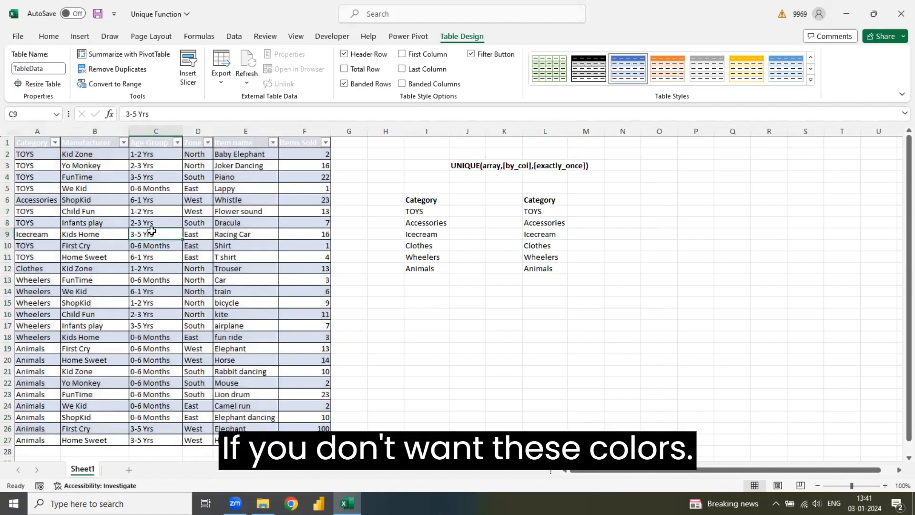
click(811, 81)
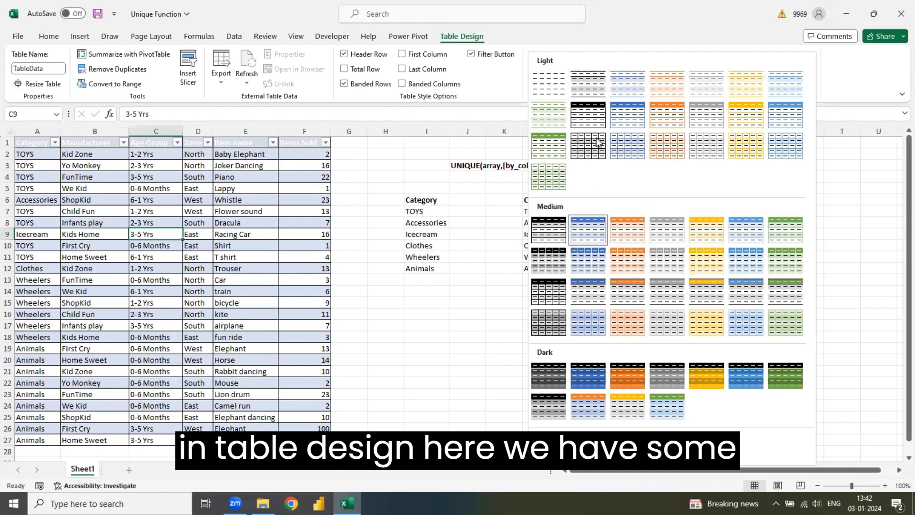
click(542, 91)
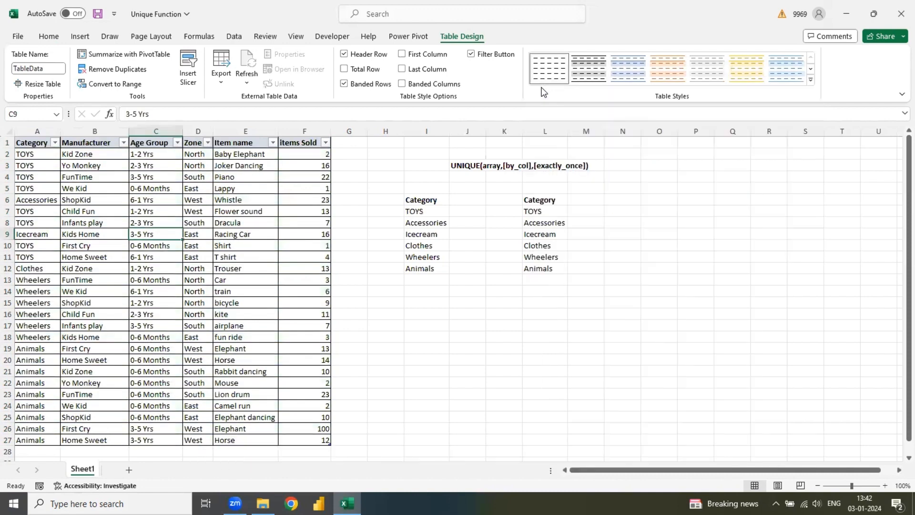
click(280, 203)
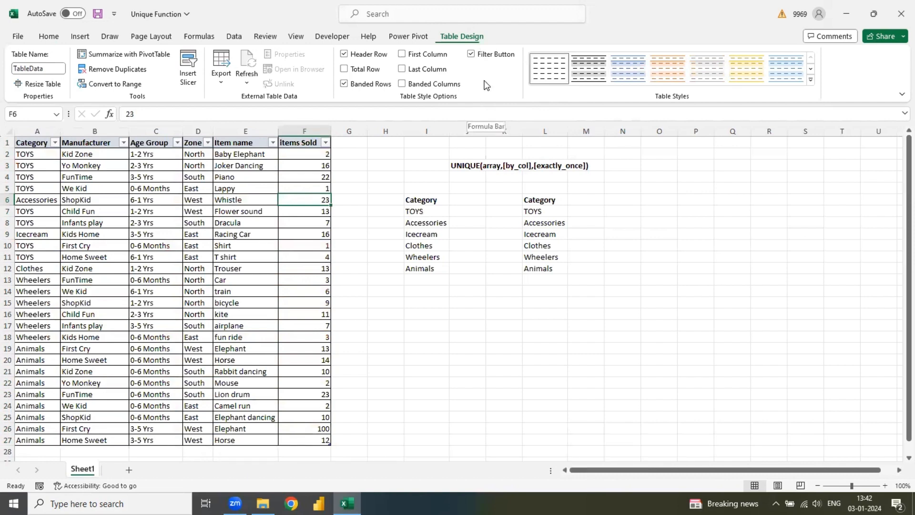
click(698, 234)
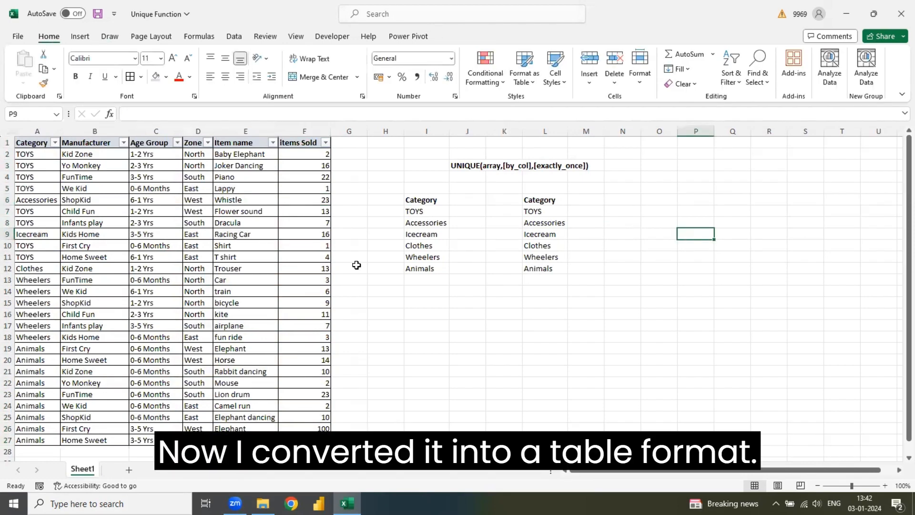
Copy the bold Category header from L6 into cell O6
click(613, 209)
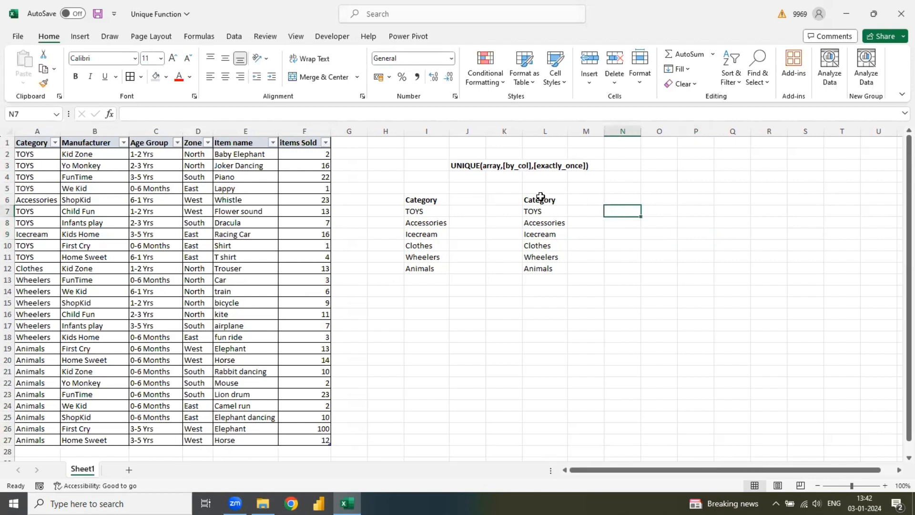
click(540, 197)
key(ctrl+c)
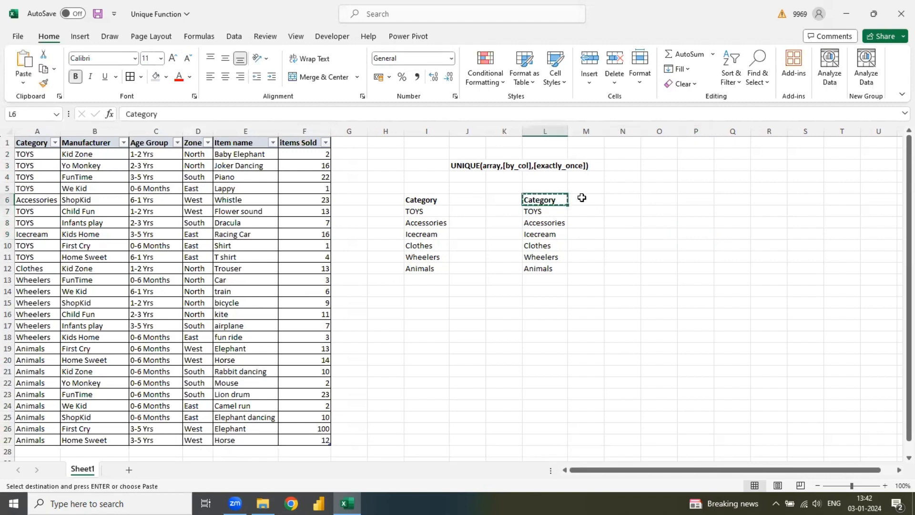
click(648, 198)
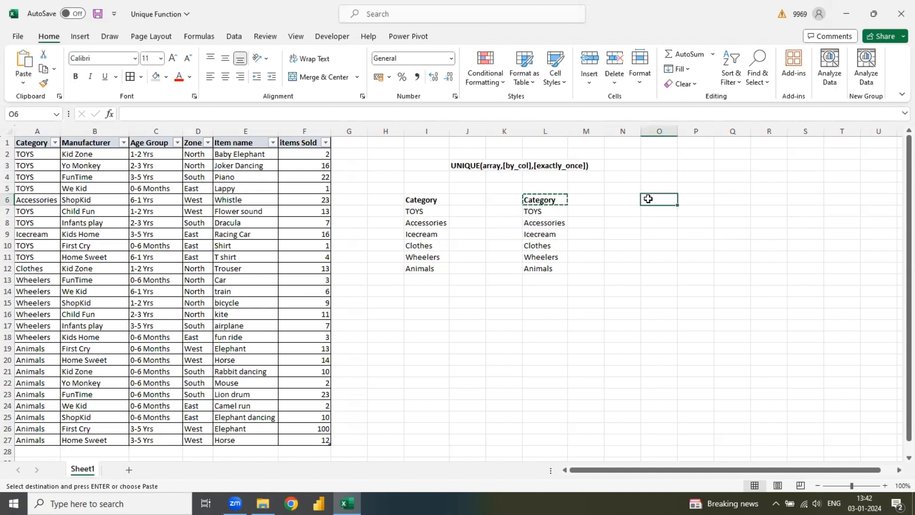
key(ctrl+v)
Enter the formula =UNIQUE(TableData[Category]) in cell O7, using the table's Category column as the array
click(654, 213)
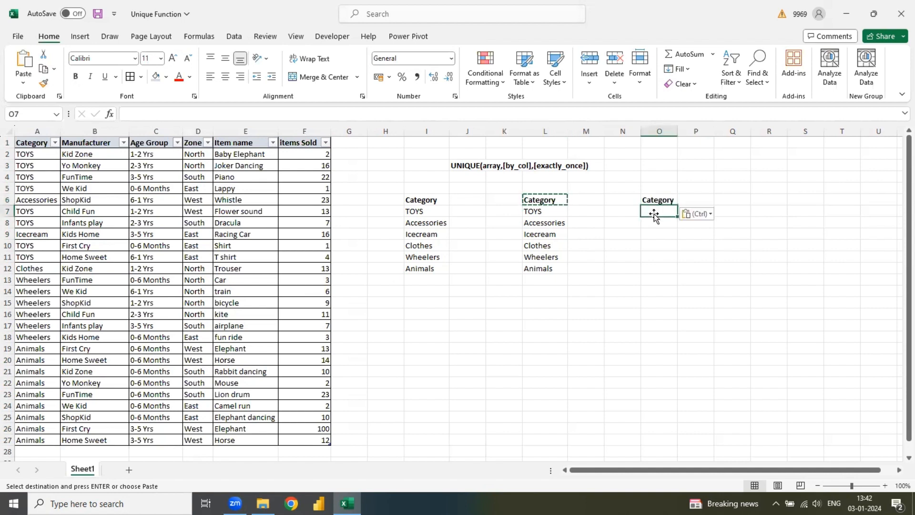
text(=)
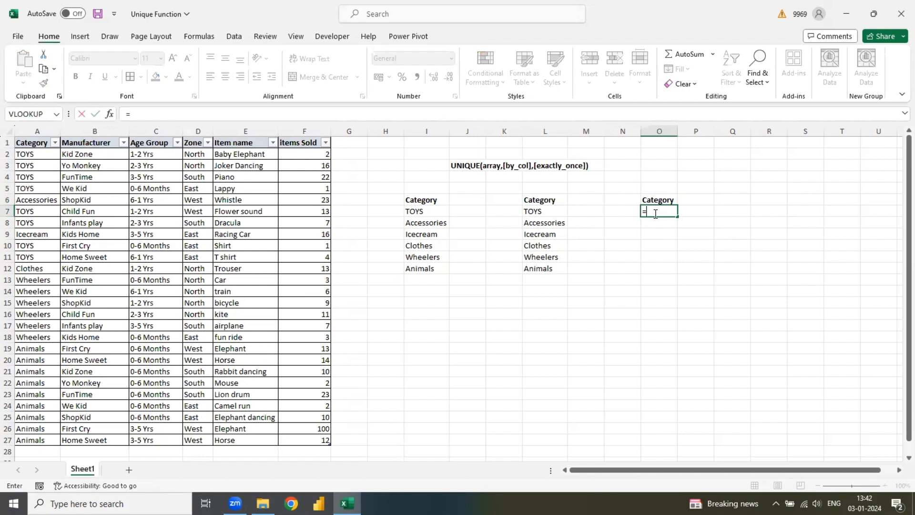
text(uniq)
key(Tab)
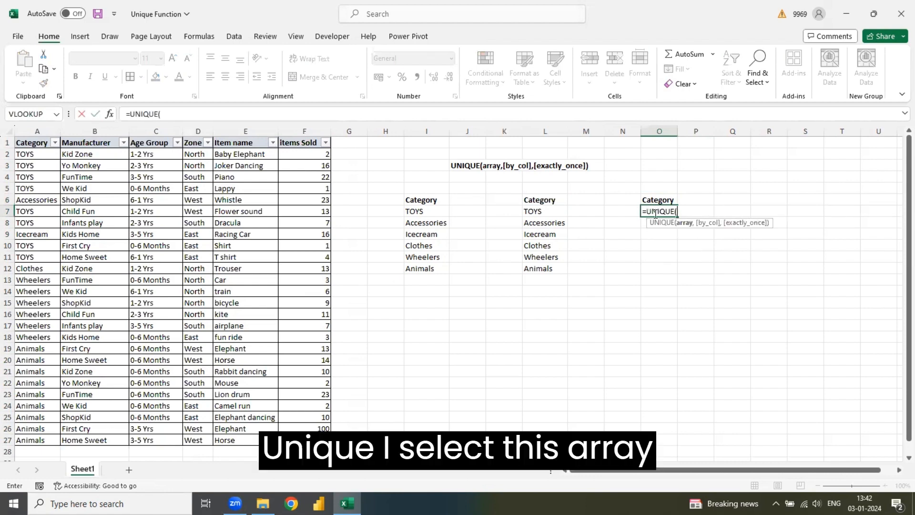
click(37, 134)
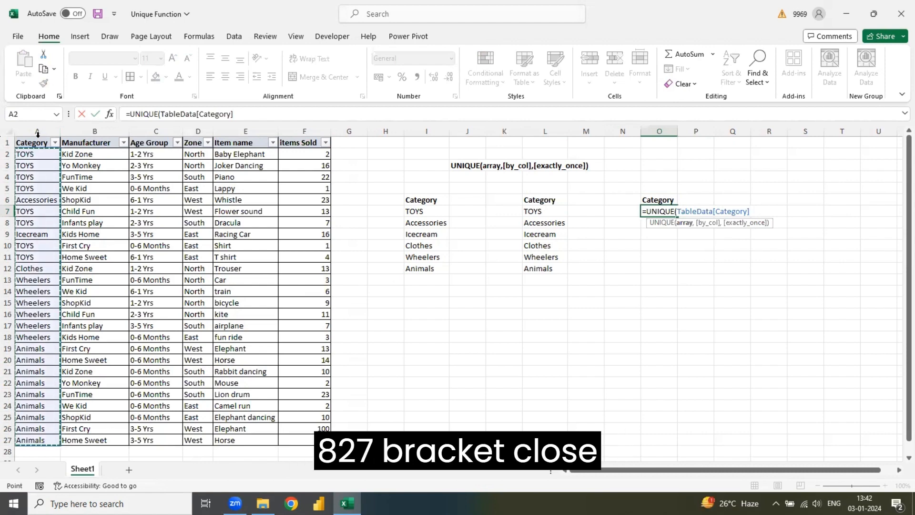
text())
key(Return)
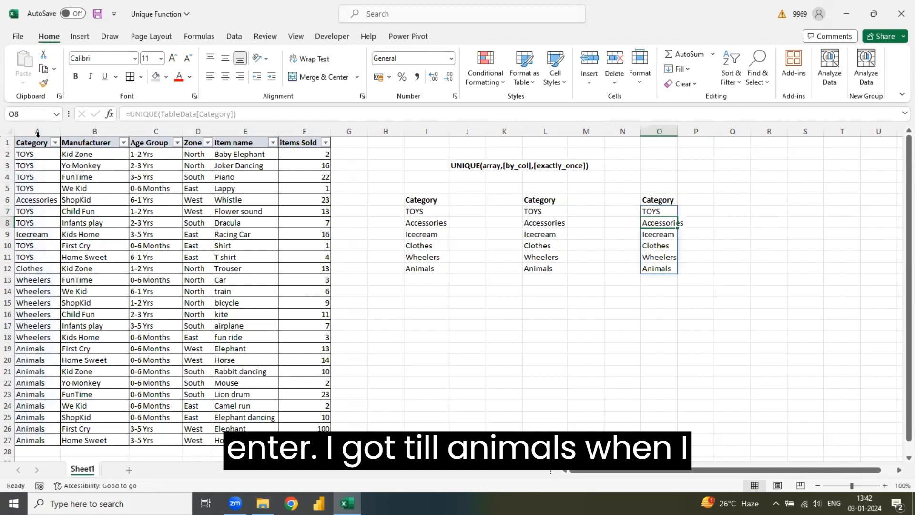
Add the category New in A28 directly below the table and inspect the UNIQUE formula in I7
click(47, 451)
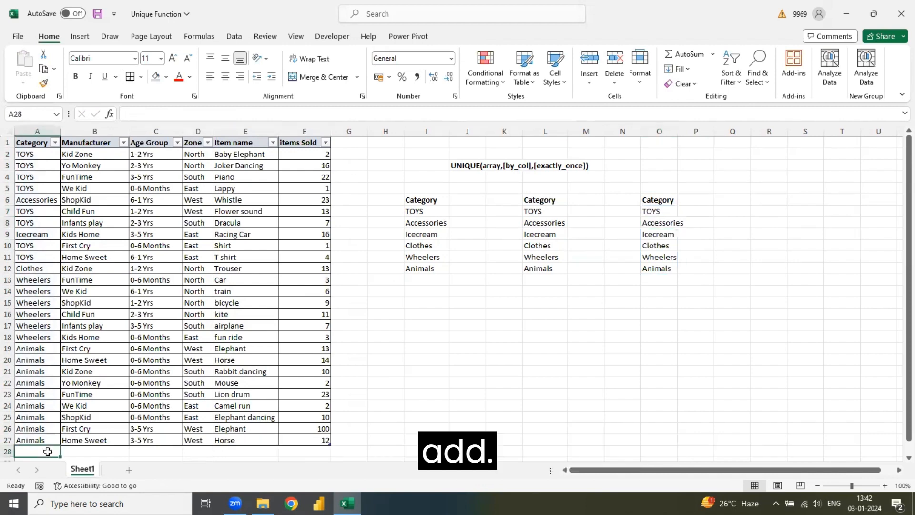
text(New)
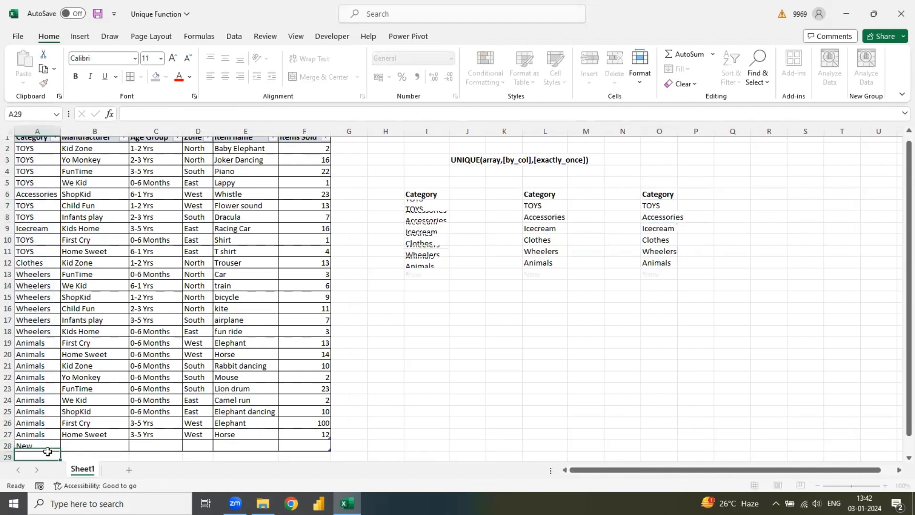
key(Return)
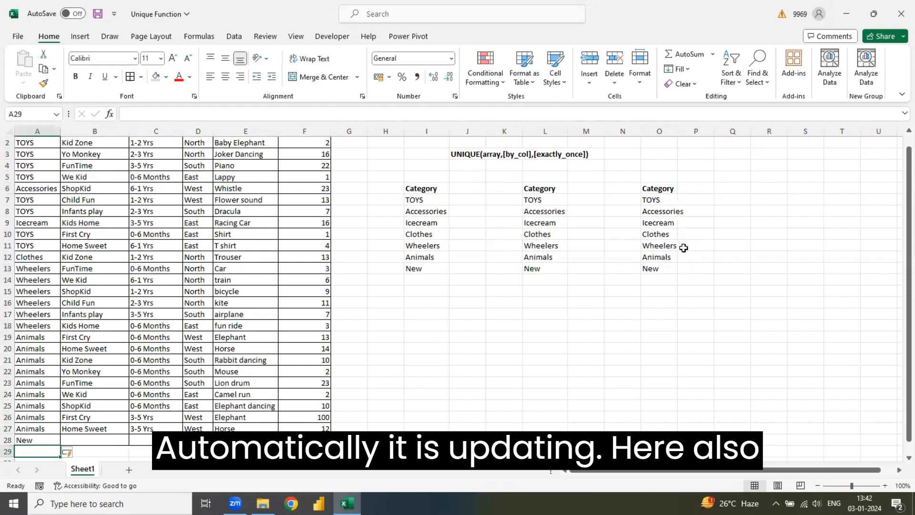
click(428, 223)
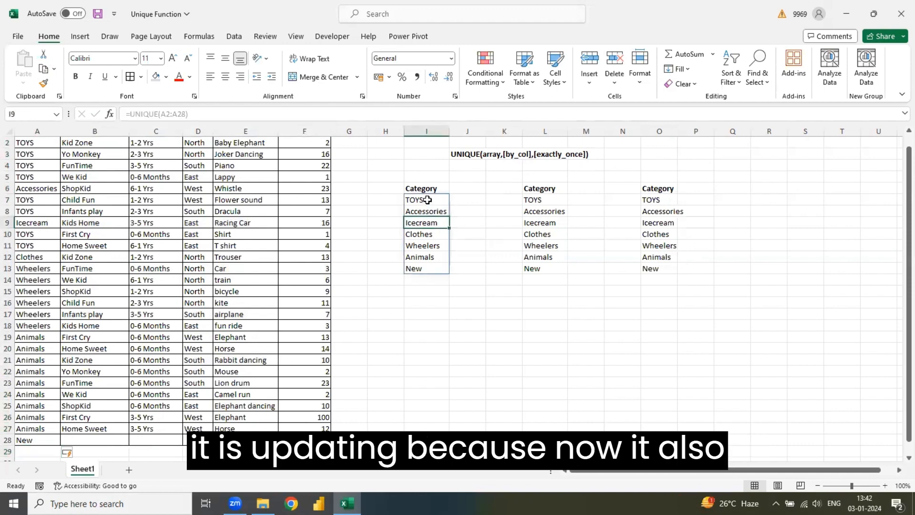
click(428, 200)
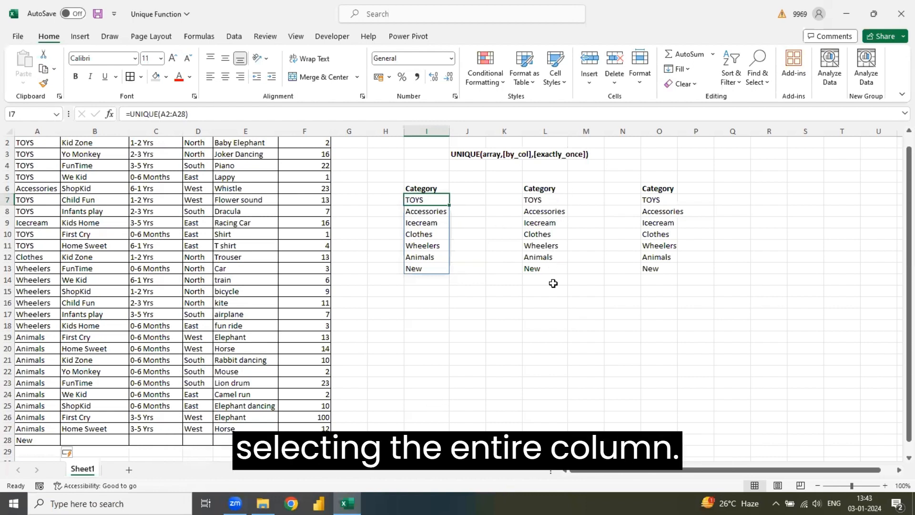
Undo the added New category row and the table's automatic expansion
key(ctrl+z)
key(ctrl+z)
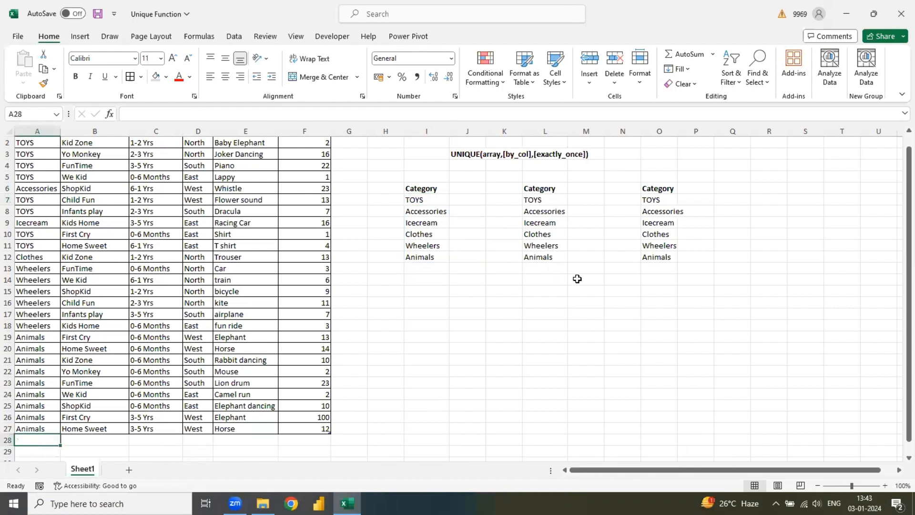
click(652, 254)
key(Right)
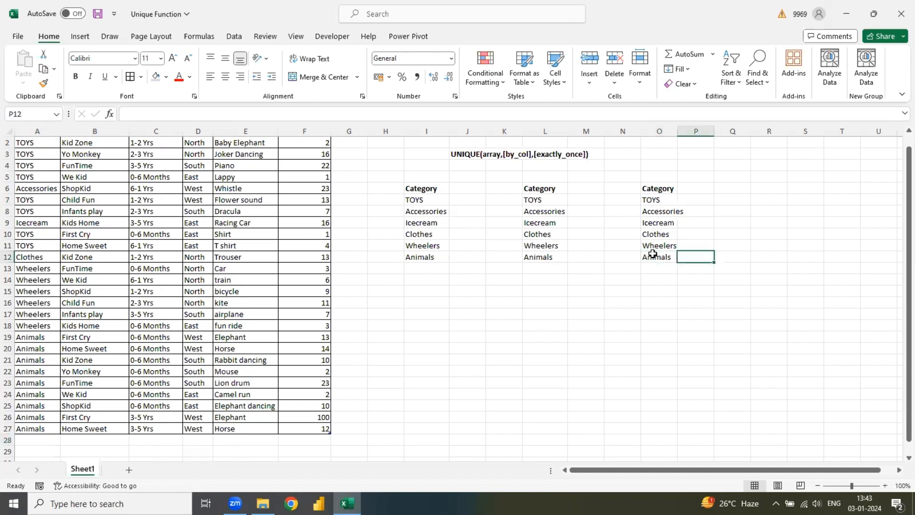
key(Down)
key(Down)
key(Left)
key(Left)
key(Left)
key(Left)
key(Left)
key(Left)
key(Left)
key(Left)
key(Left)
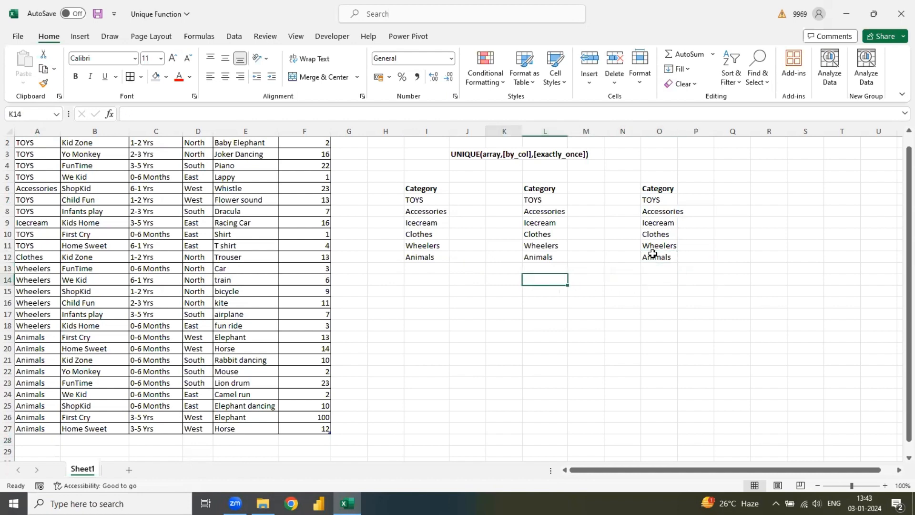
Add a new worksheet and paste a copy of Sheet1's entire data table, headers included, into it starting at A1
key(Left)
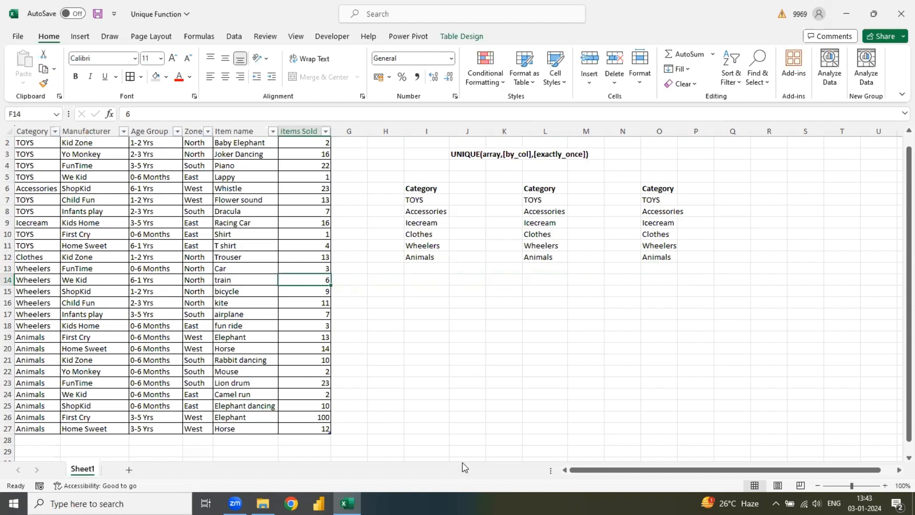
click(128, 472)
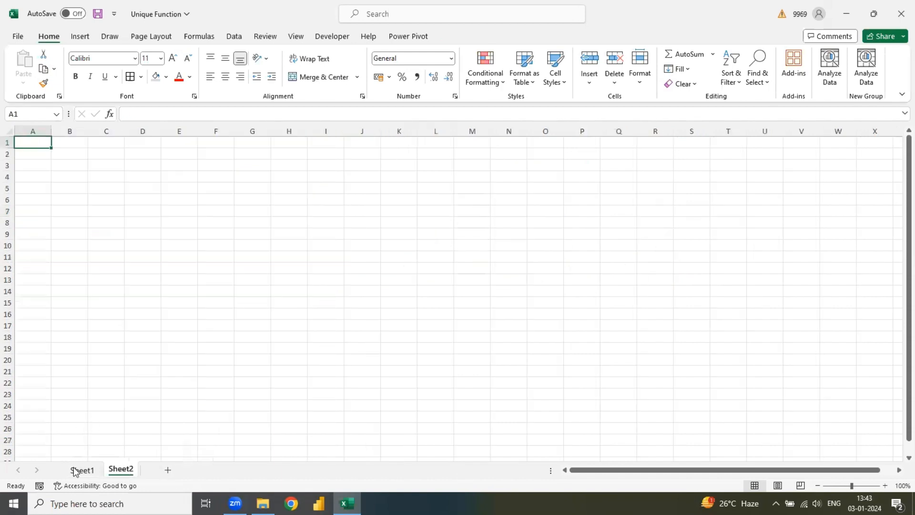
click(81, 470)
click(54, 248)
key(Up)
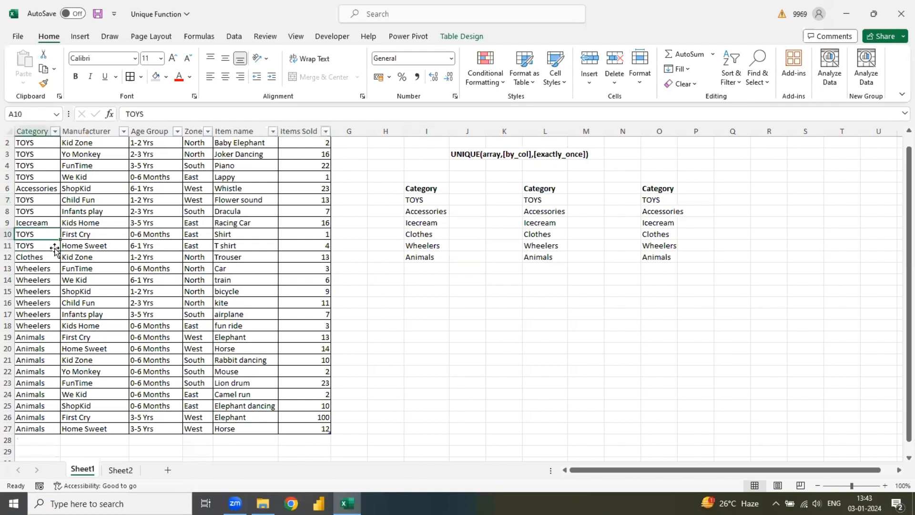
key(ctrl+Up)
key(ctrl+Up)
key(ctrl+shift+Down)
key(ctrl+shift+Right)
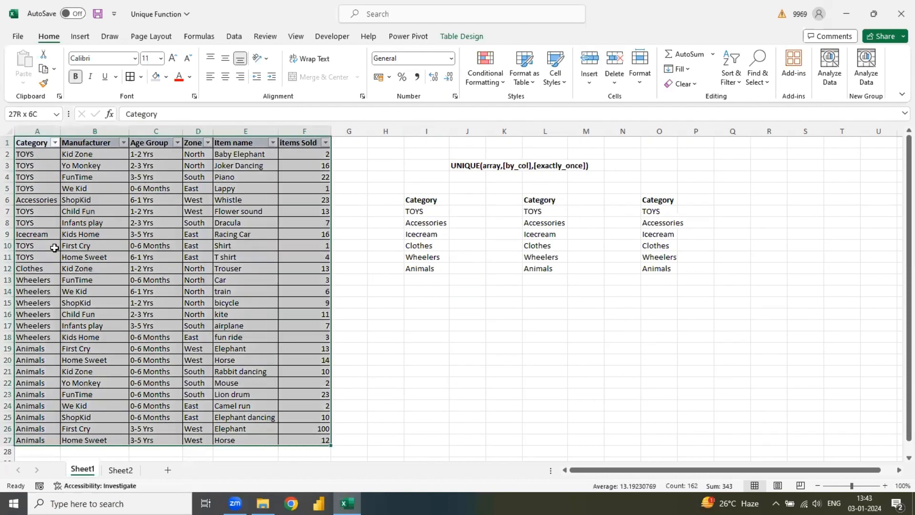
key(ctrl+c)
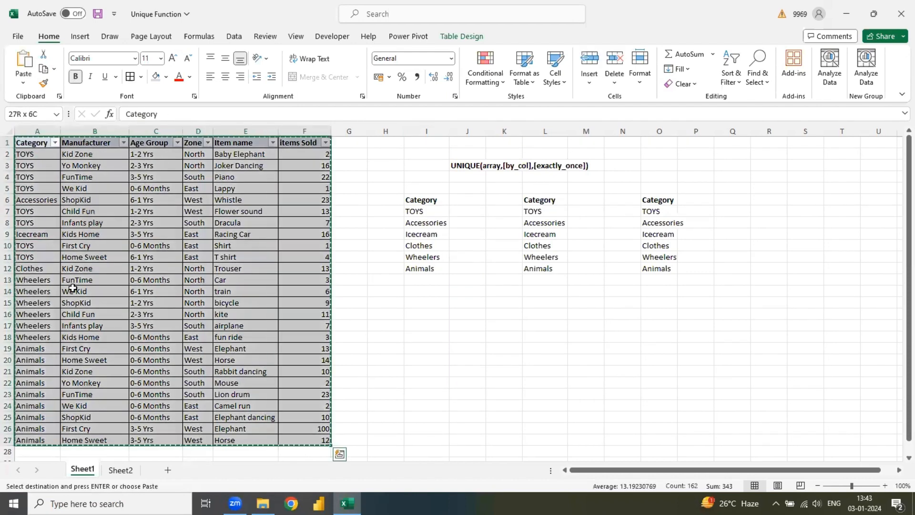
click(126, 471)
key(ctrl+v)
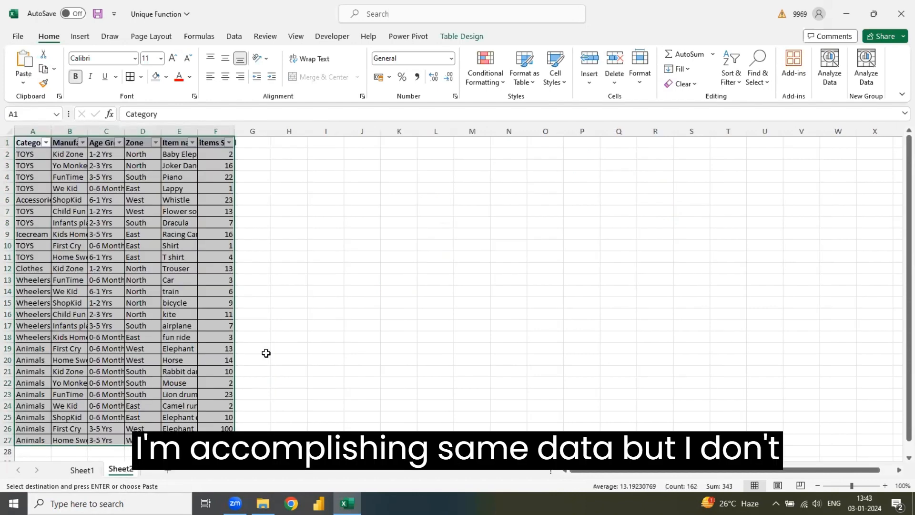
Convert the pasted table on Sheet2 to a normal range and autofit its column widths
click(461, 37)
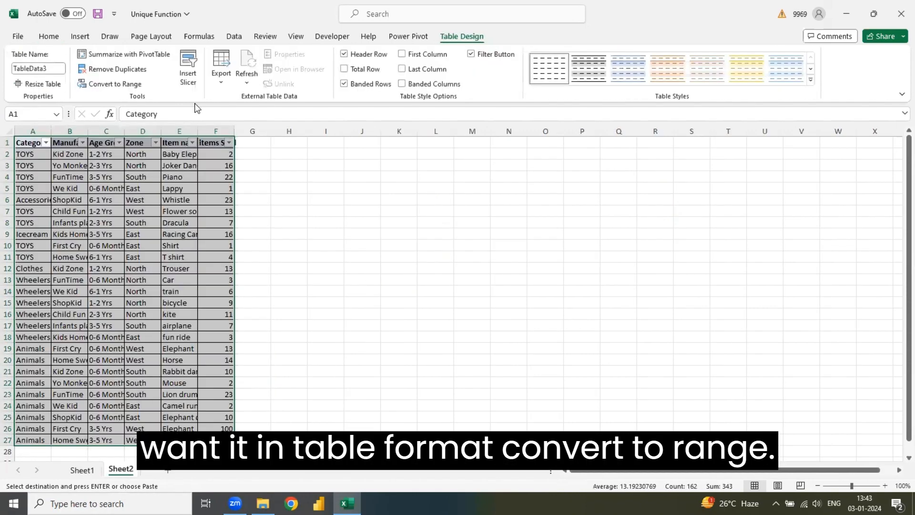
click(127, 86)
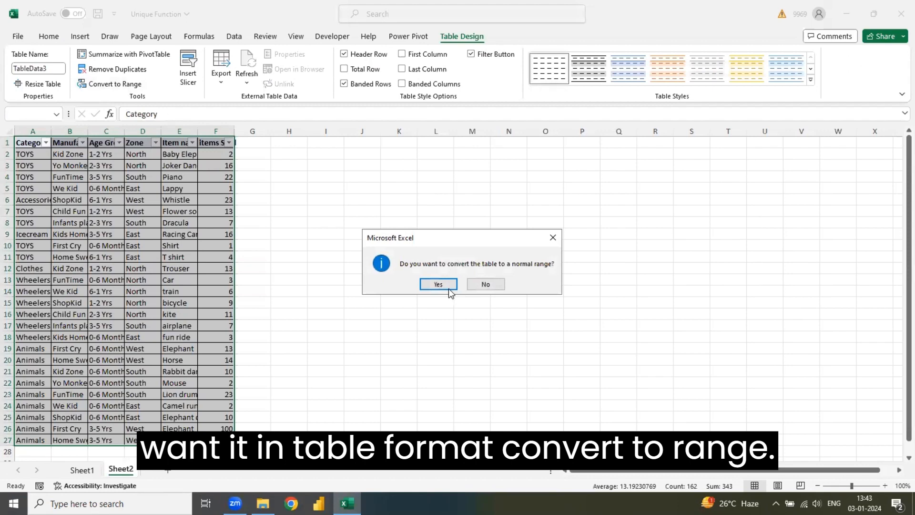
click(448, 287)
key(alt+h)
key(o)
key(i)
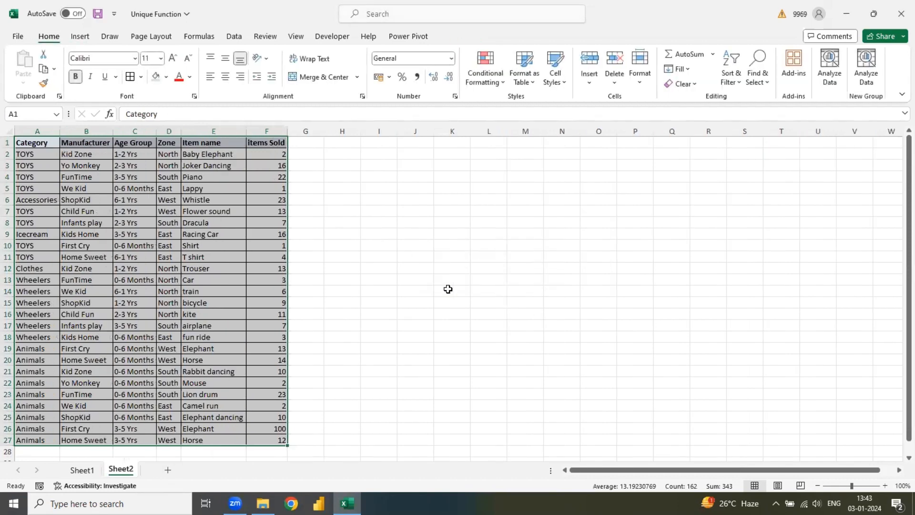
Enter the heading Category in cell J2 and make it bold
click(422, 158)
text(Cat)
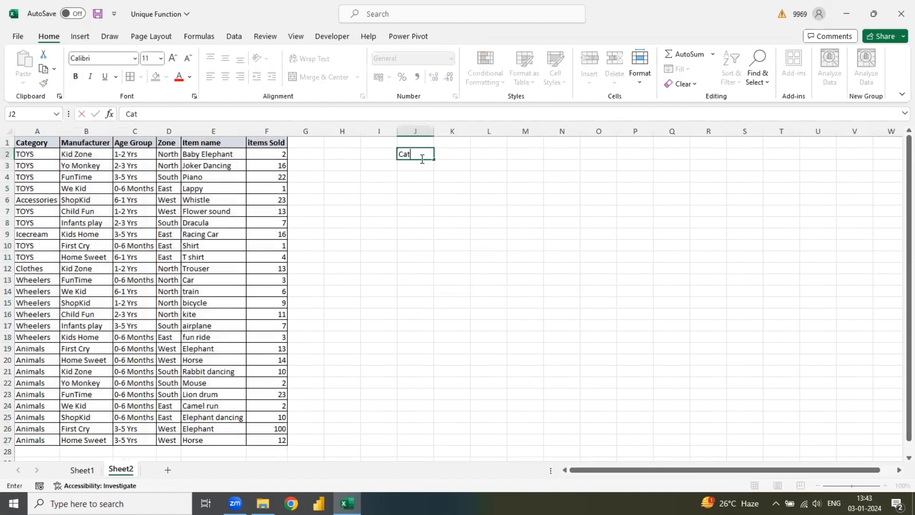
text(egory)
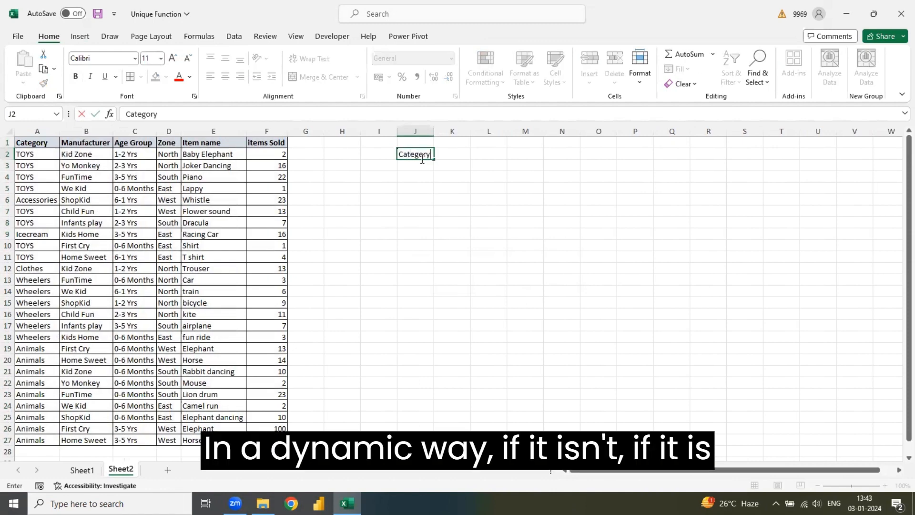
key(Return)
click(423, 161)
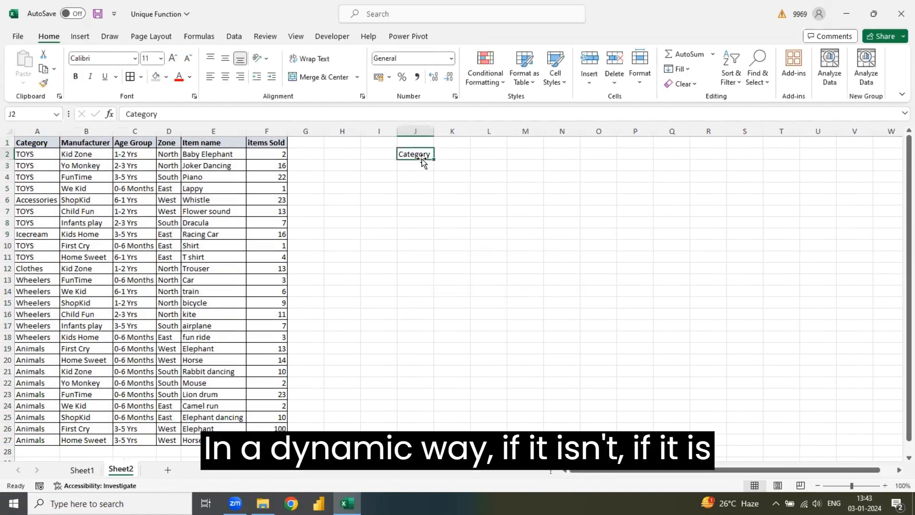
key(ctrl+b)
Start a FILTER formula in J3 with A2:A30 as the array, including the blank cells below the category data
key(Down)
text(=)
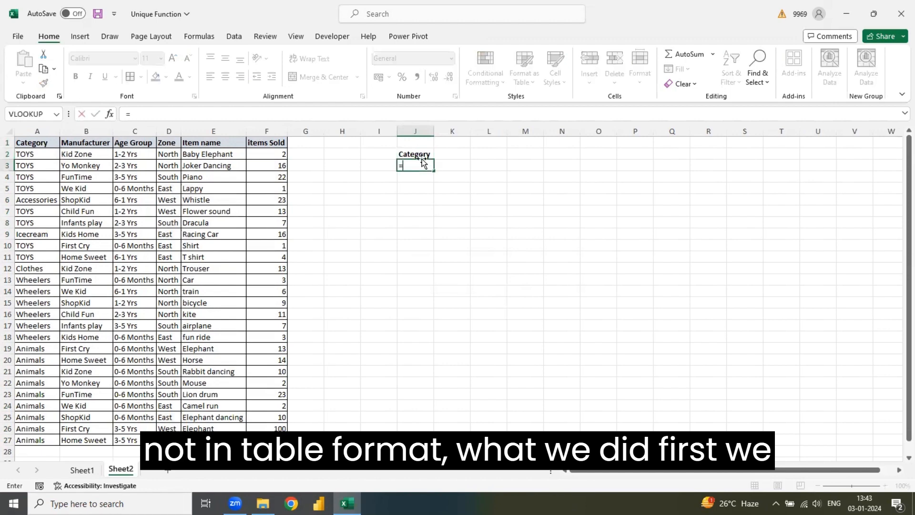
text(filye)
key(BackSpace)
key(BackSpace)
key(BackSpace)
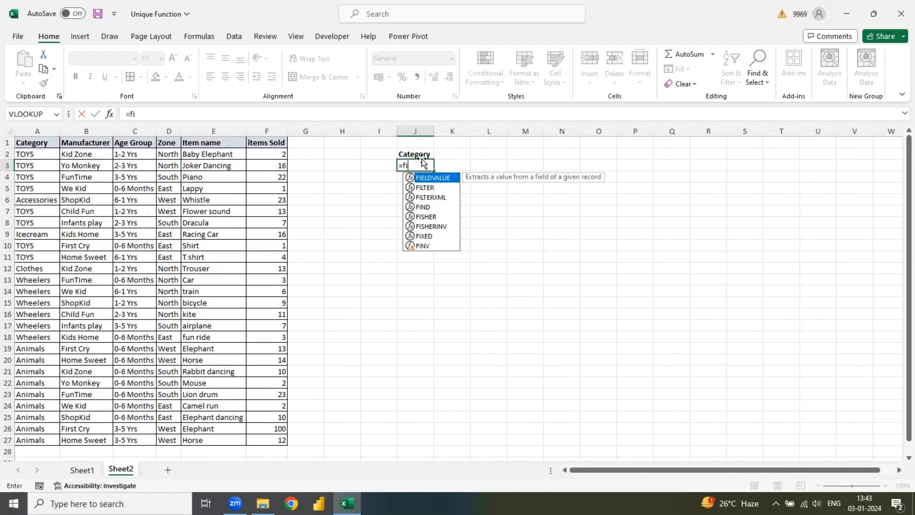
key(Down)
key(Tab)
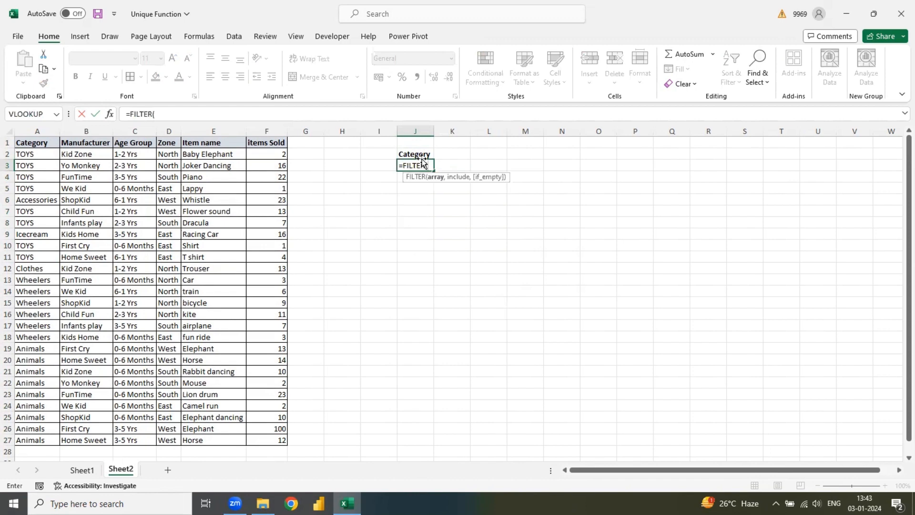
click(41, 153)
key(ctrl+shift+Down)
key(shift+Down)
key(shift+Down)
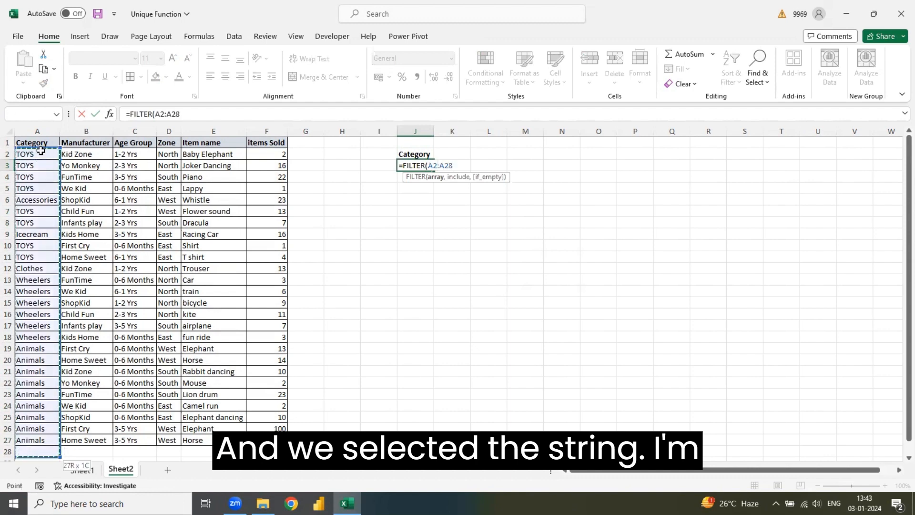
key(shift+Down)
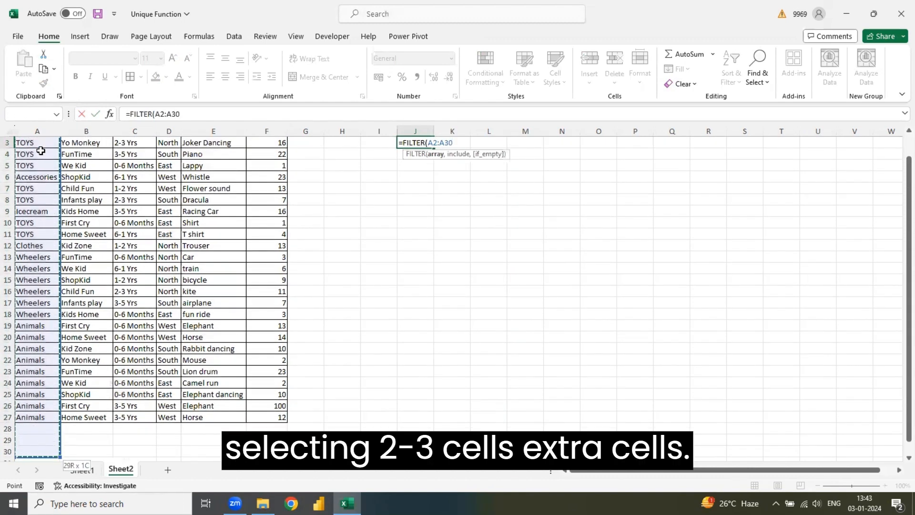
Complete the FILTER formula in J3 with the include condition A2:A30<>"" to leave out blank cells
text(,)
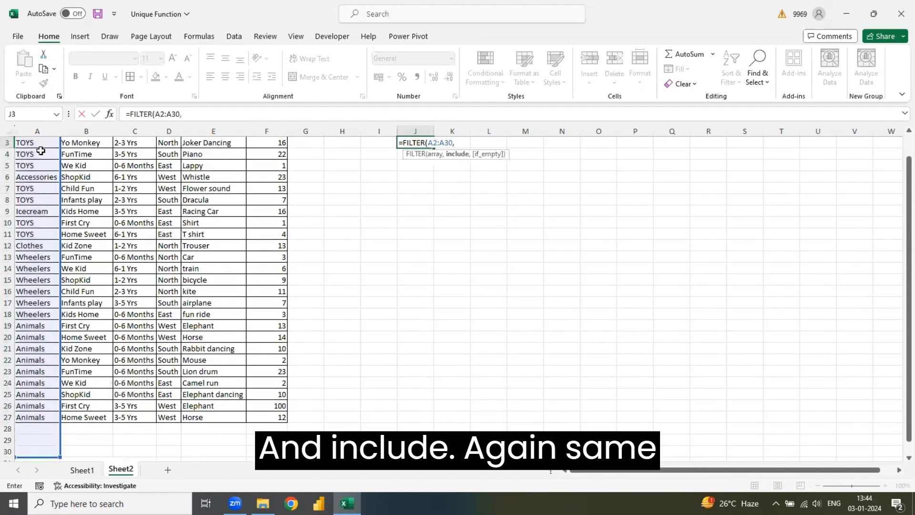
click(55, 452)
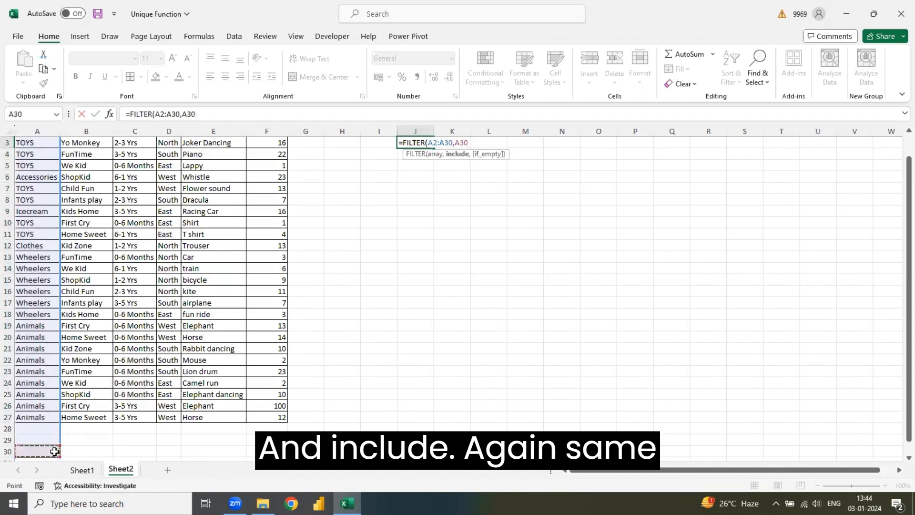
key(shift+Up)
key(shift+Up)
key(shift+Up)
key(shift+Up)
key(shift+Up)
key(shift+Up)
key(shift+Up)
key(shift+Up)
key(shift+Up)
key(shift+Up)
key(shift+Up)
key(shift+Up)
key(shift+Up)
key(shift+Up)
key(shift+Up)
key(shift+Up)
key(shift+Up)
key(shift+Up)
key(shift+Up)
key(shift+Up)
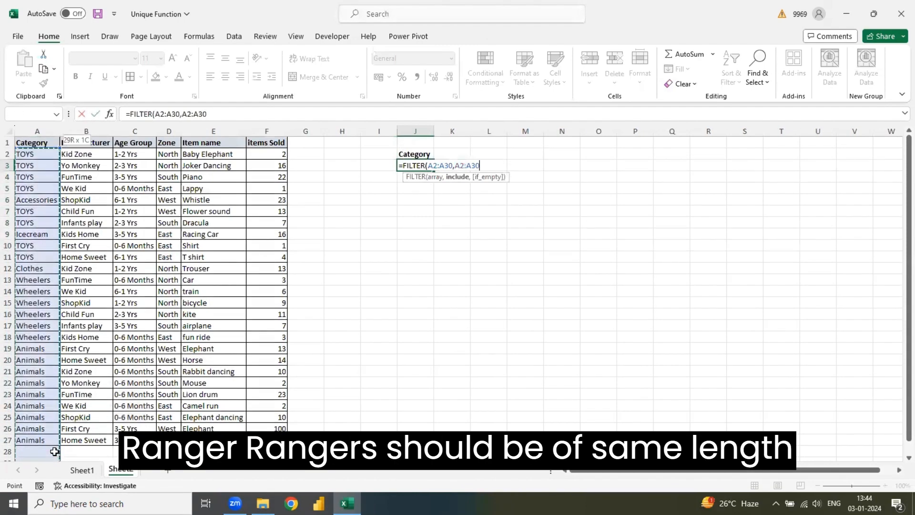
text(<>)
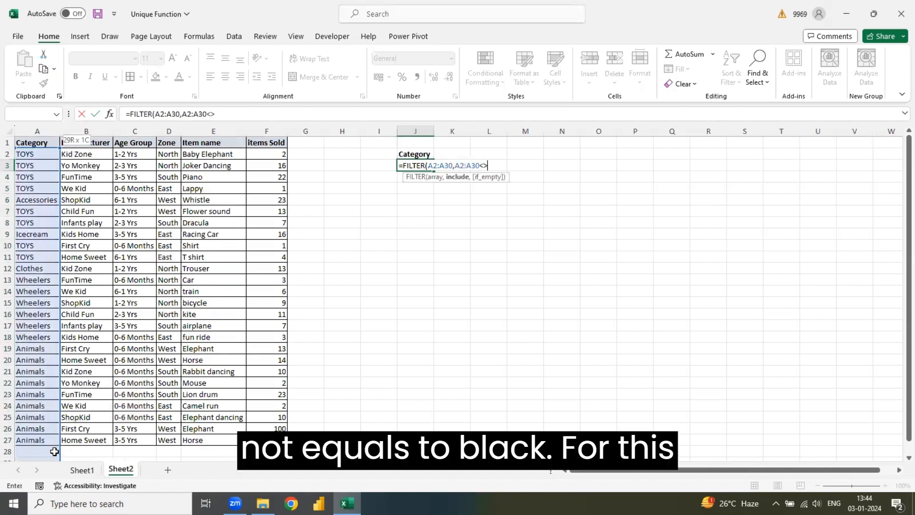
text(""))
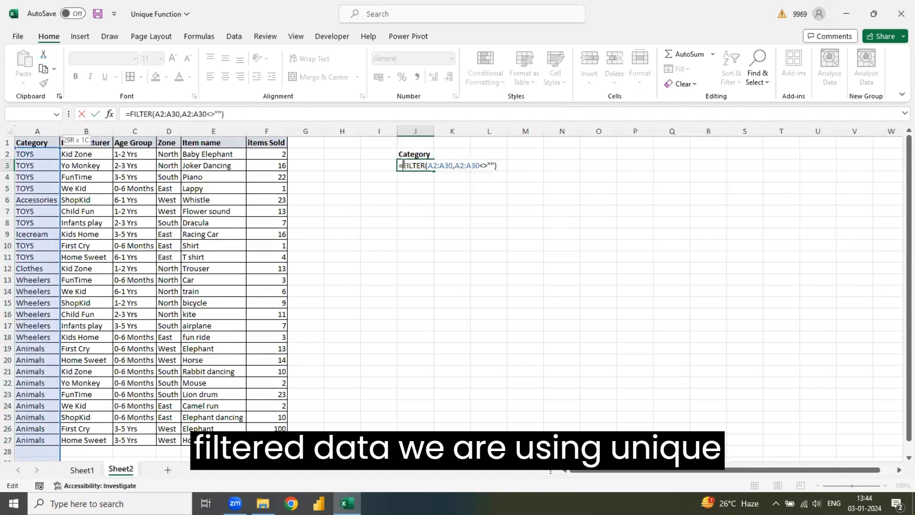
Wrap the FILTER formula in J3 in UNIQUE so it reads =UNIQUE(FILTER(A2:A30,A2:A30<>"")) and commit it
text(uniq)
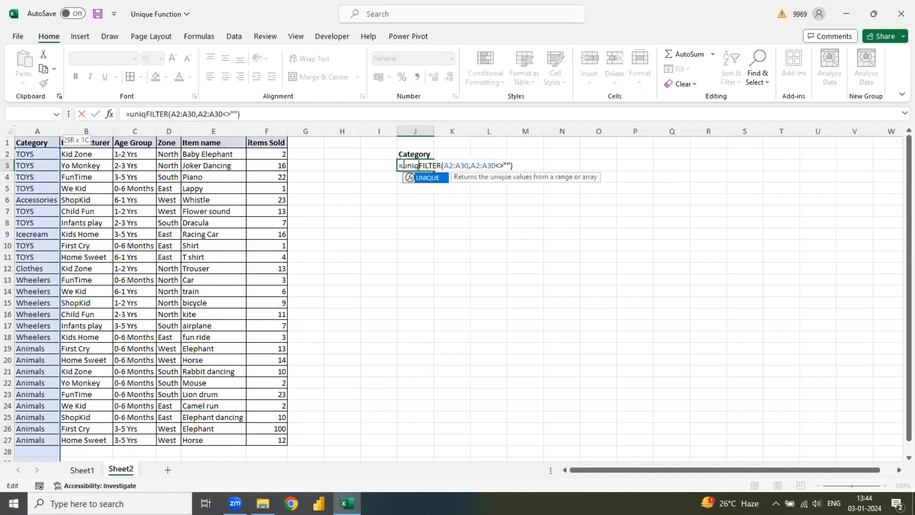
key(Tab)
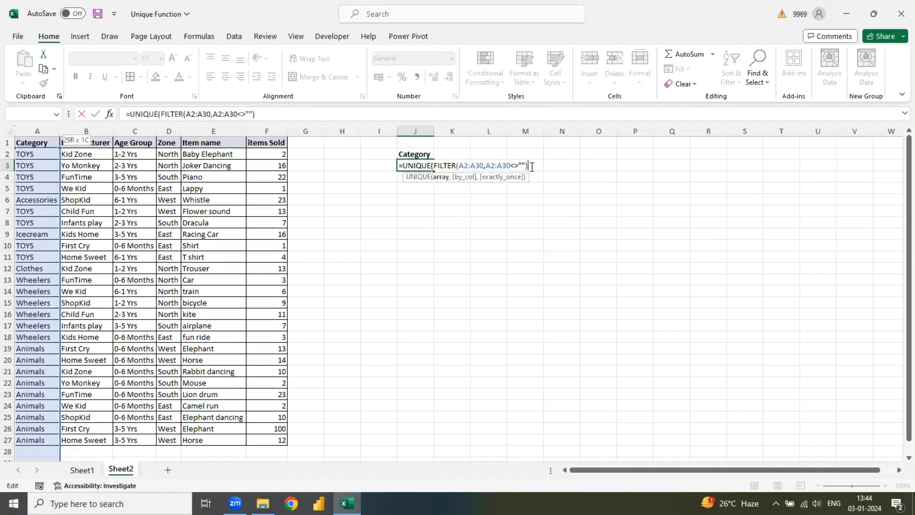
text())
key(Return)
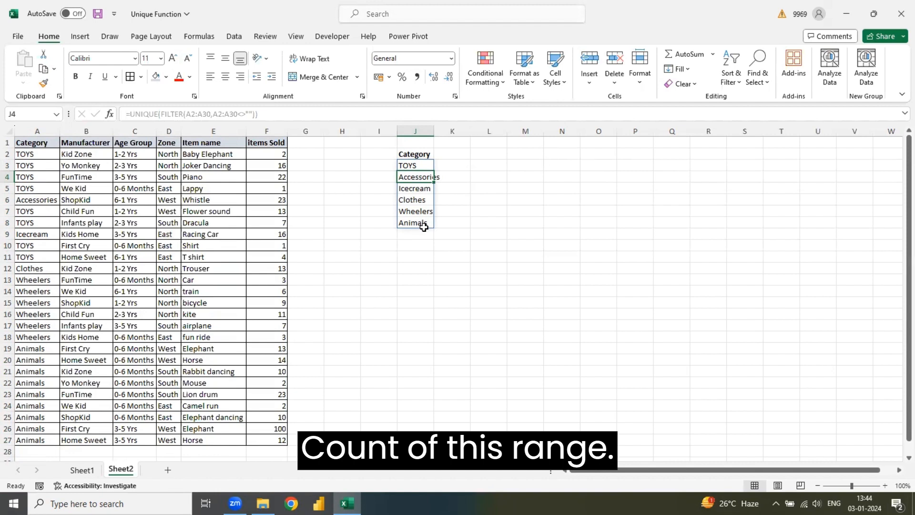
Enter the label Count in cell J12 below the unique category list
click(422, 244)
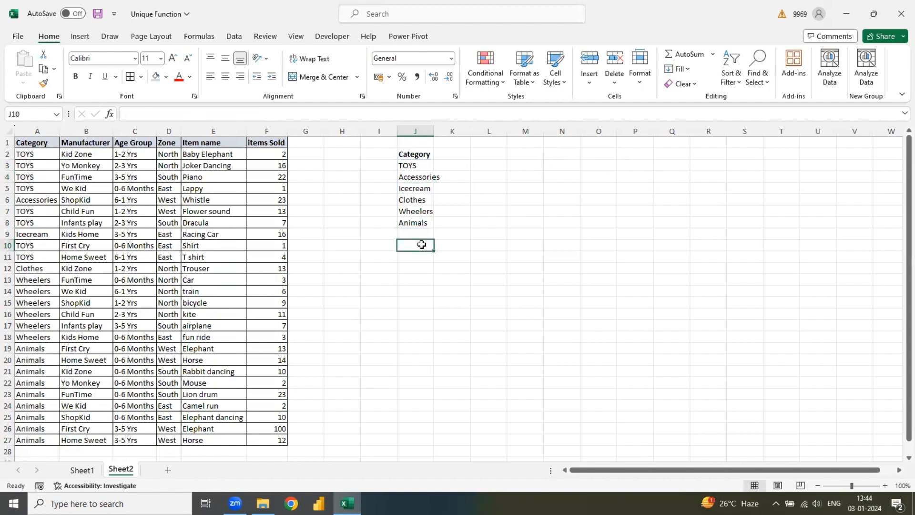
key(Down)
key(Down)
text(=)
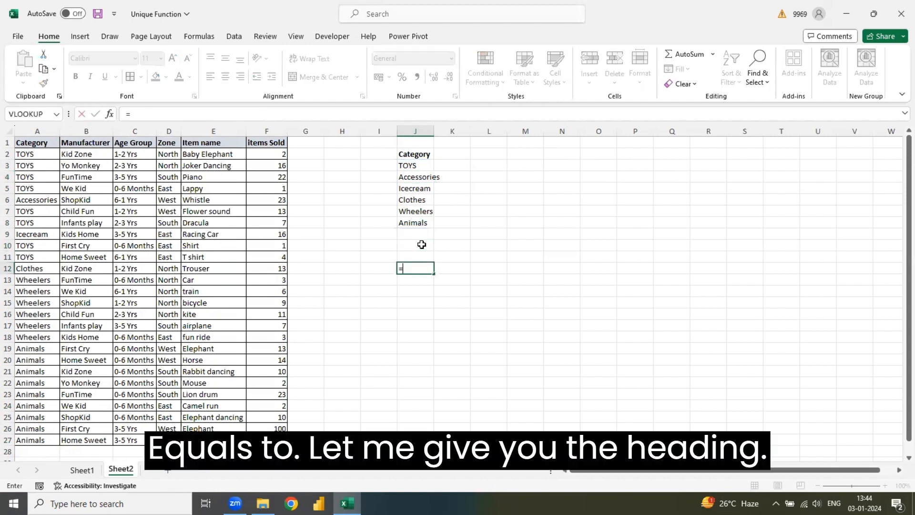
key(Escape)
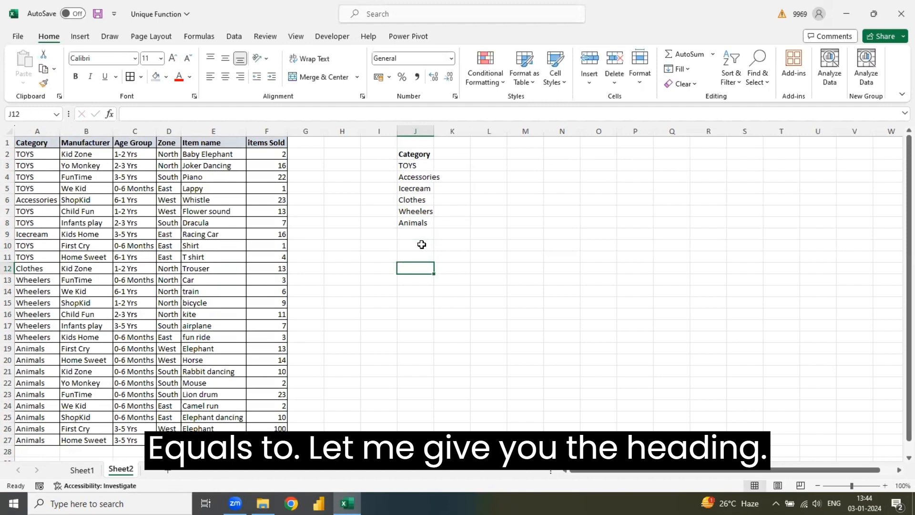
key(ctrl+c)
key(Escape)
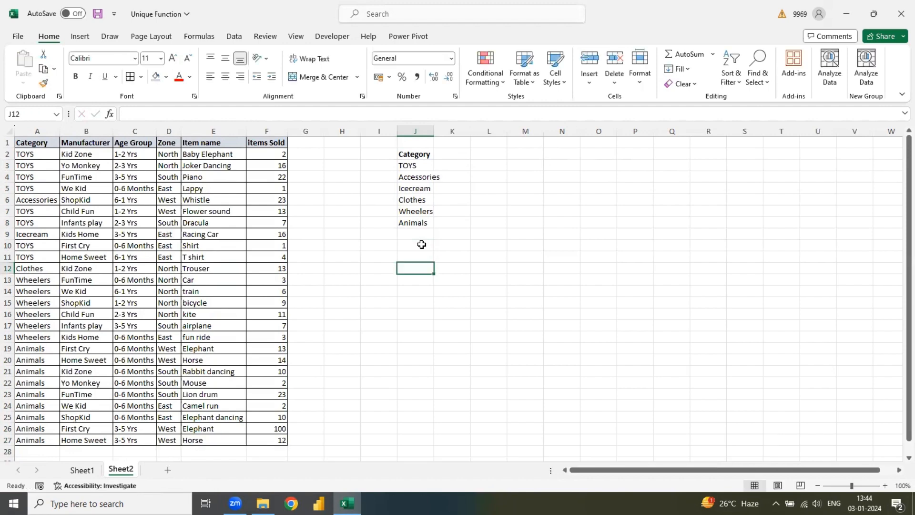
text(C)
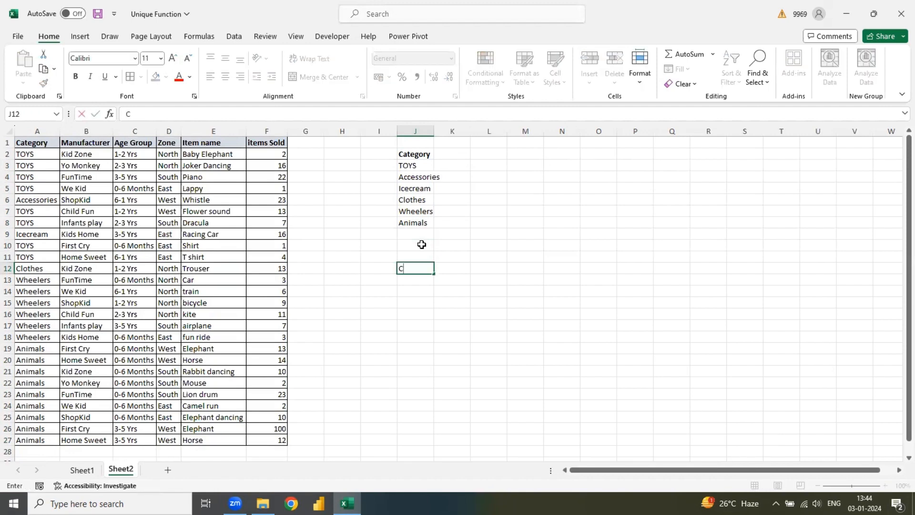
text(ount)
key(Return)
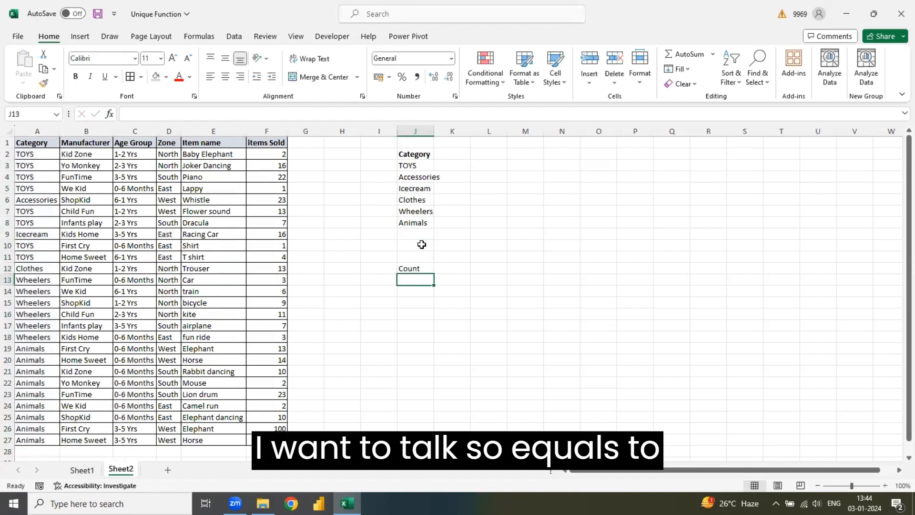
Enter the formula =COUNTA(J3#) in J13 to count the items in the spilled category list
text(=counta)
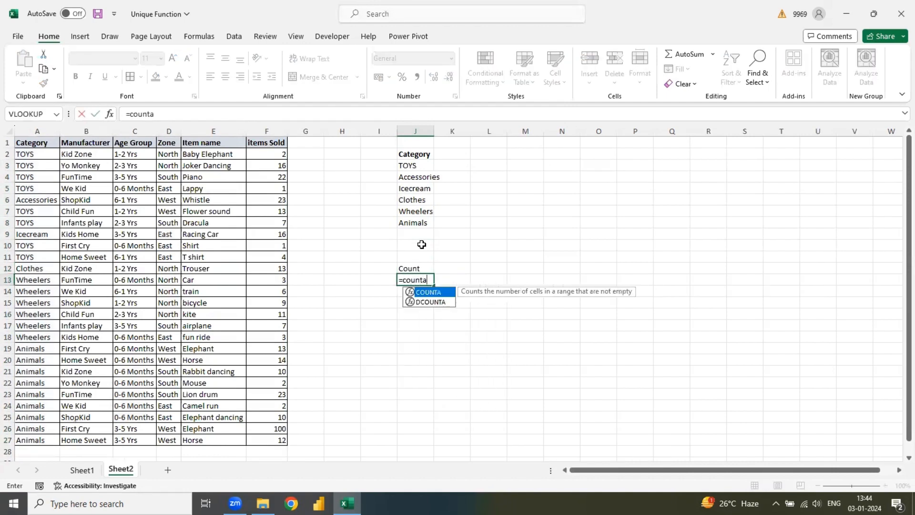
key(Tab)
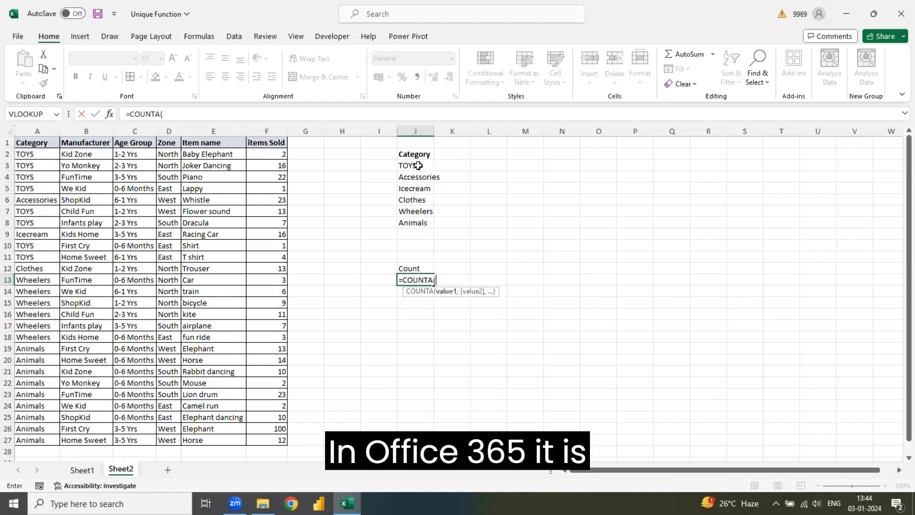
drag(417, 165, 417, 219)
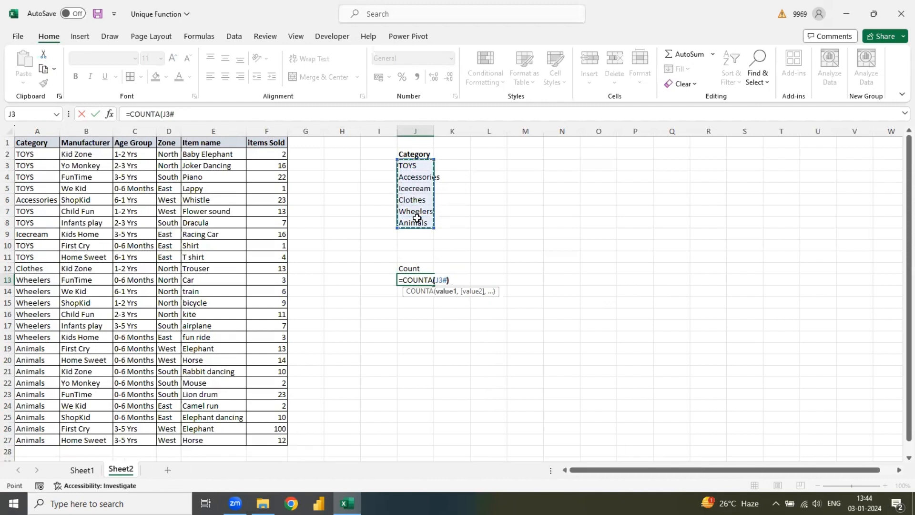
key(Return)
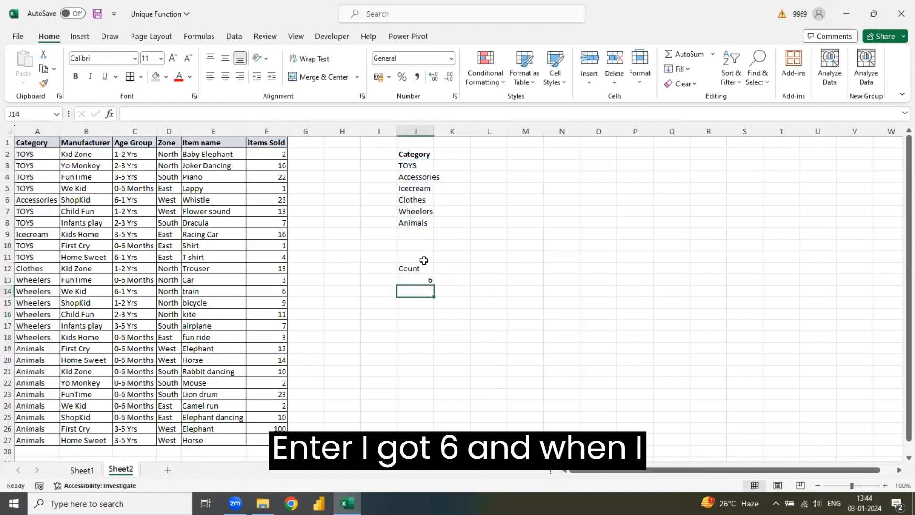
Add a new category record with the text New in cell A28 below the data
click(28, 449)
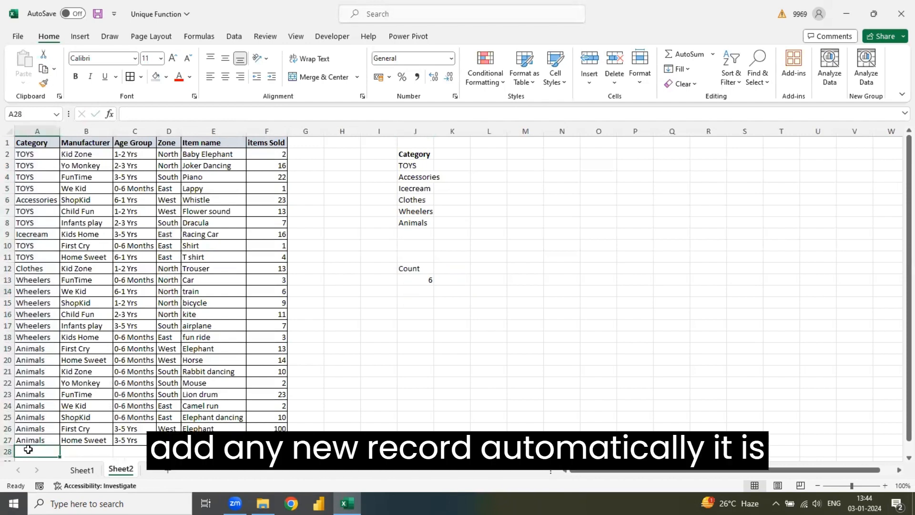
text(New)
key(Return)
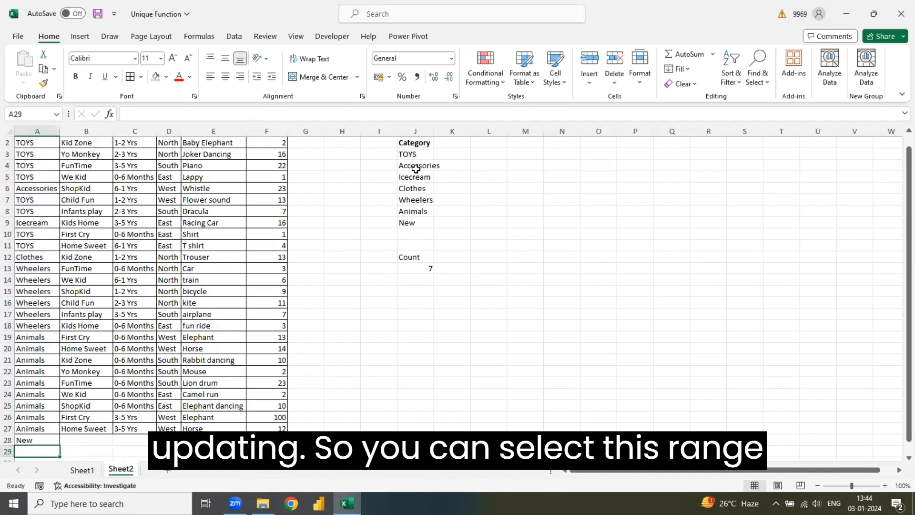
Re-enter the count formula in J13 as =COUNTA(J3#), referencing the spilled category list
click(421, 268)
double_click(418, 269)
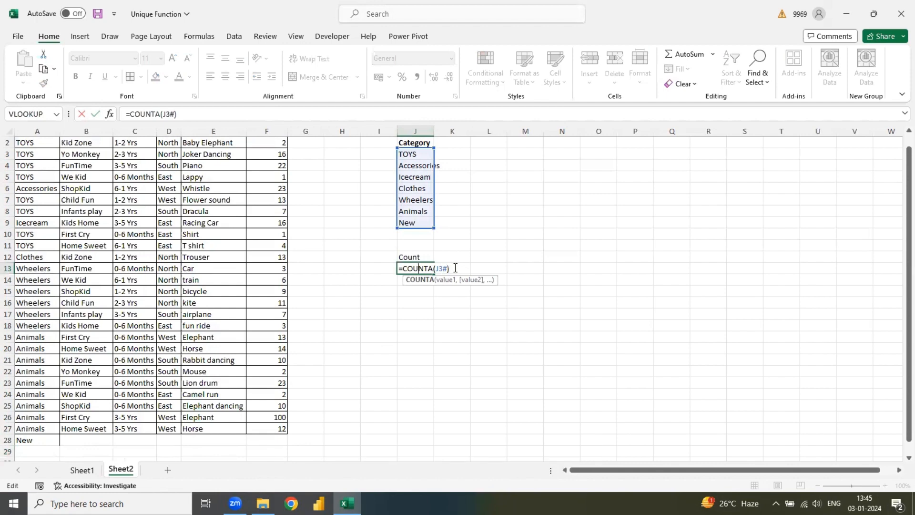
key(ctrl+Return)
text(=counta)
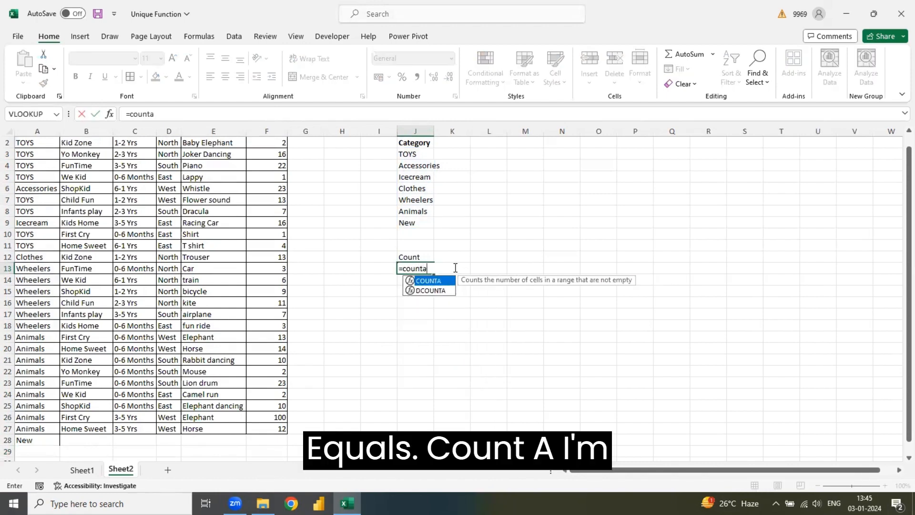
key(Tab)
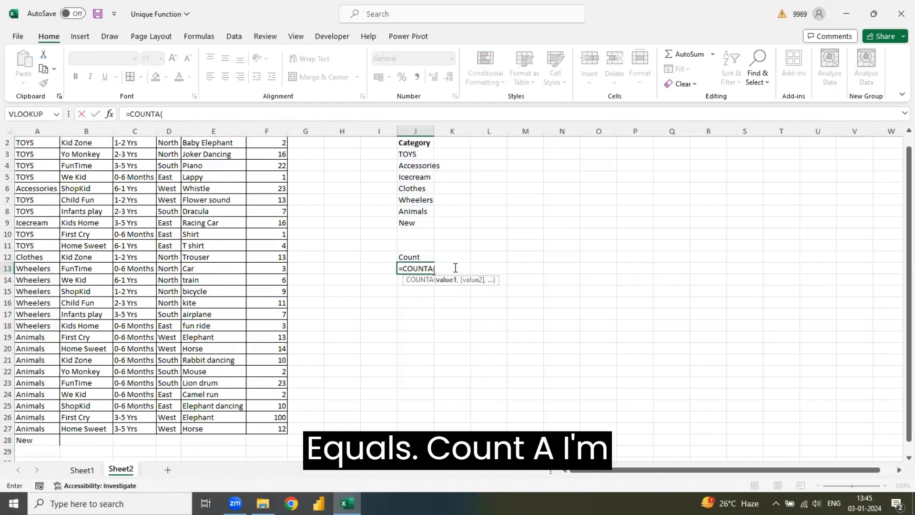
click(417, 153)
text(#)
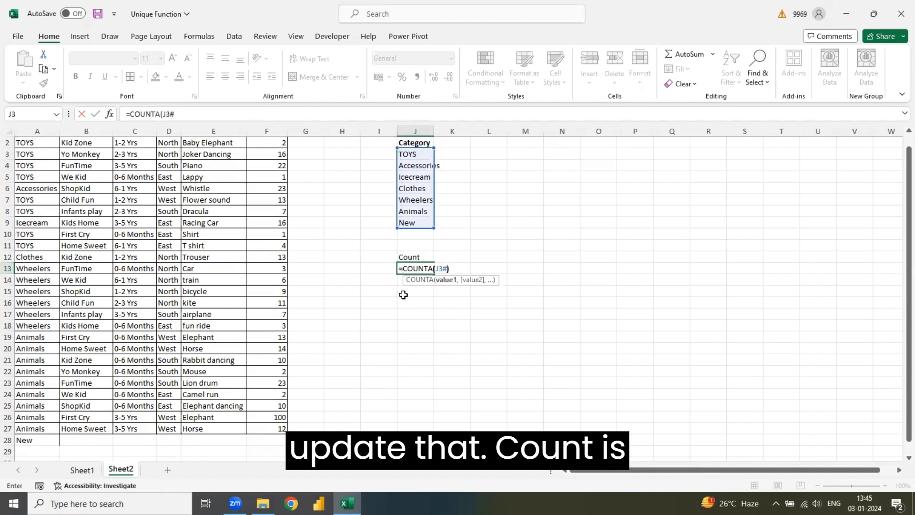
key(Return)
Copy the expression UNIQUE(FILTER(A2:A30,A2:A30<>"")) without its equals sign from the formula in J3, leaving J3 unedited
key(Up)
key(Up)
key(Up)
key(Up)
key(Up)
key(Up)
key(Up)
key(Up)
key(Up)
key(Up)
key(Up)
key(Up)
key(Up)
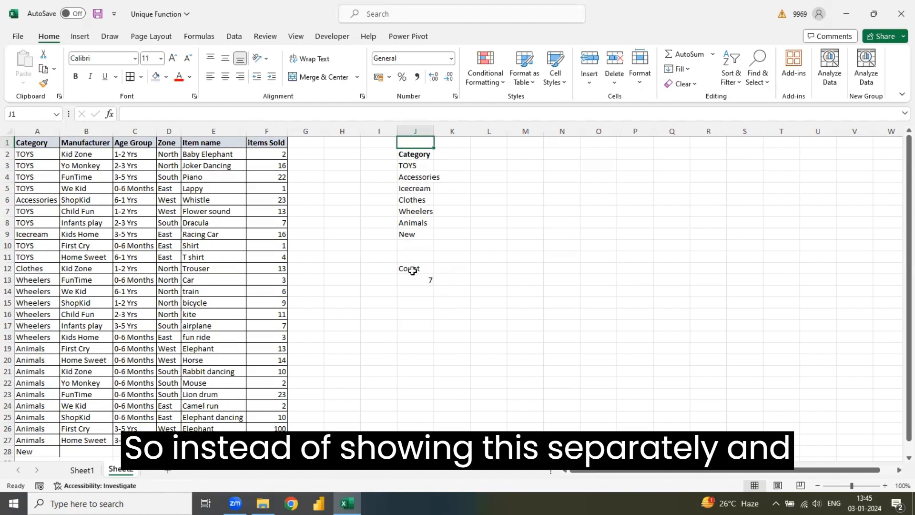
double_click(410, 165)
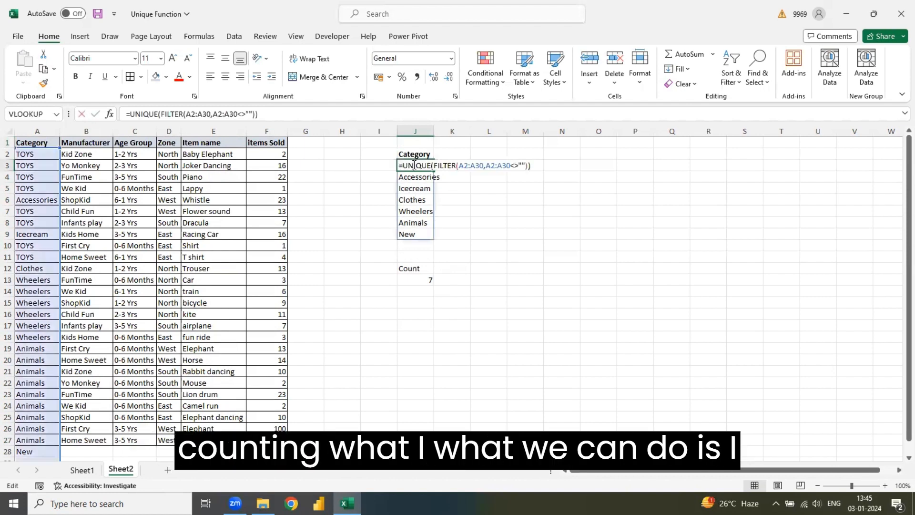
drag(531, 166, 404, 169)
key(ctrl+c)
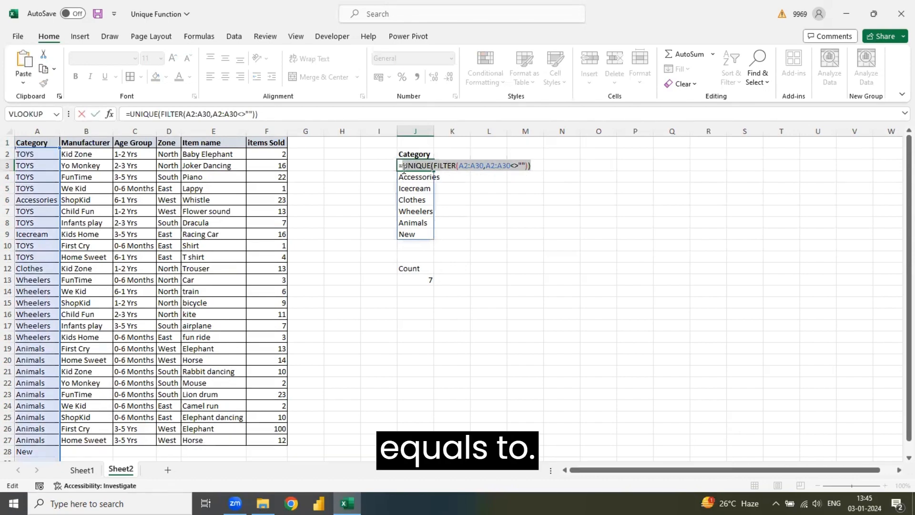
key(Escape)
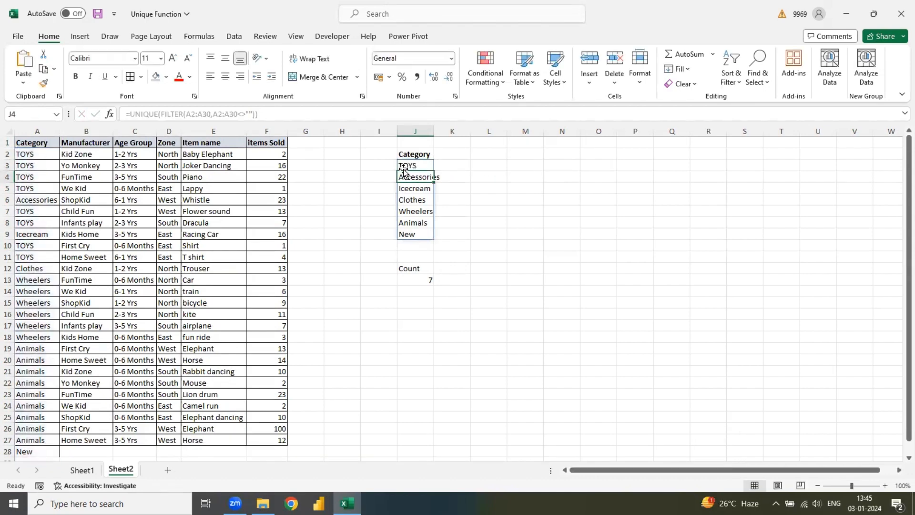
Enter =COUNTA(UNIQUE(FILTER(A2:A30,A2:A30<>""))) in L13 using the copied expression
click(478, 279)
text(=counta()
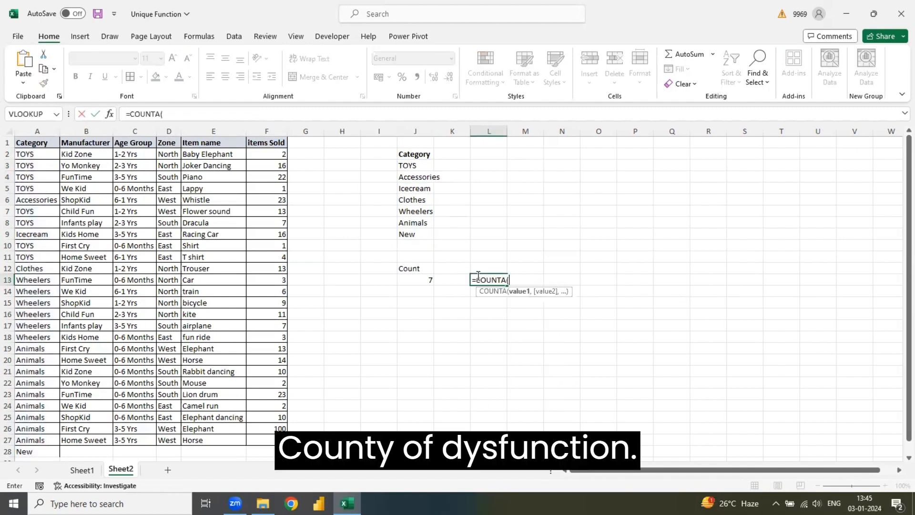
key(ctrl+v)
text())
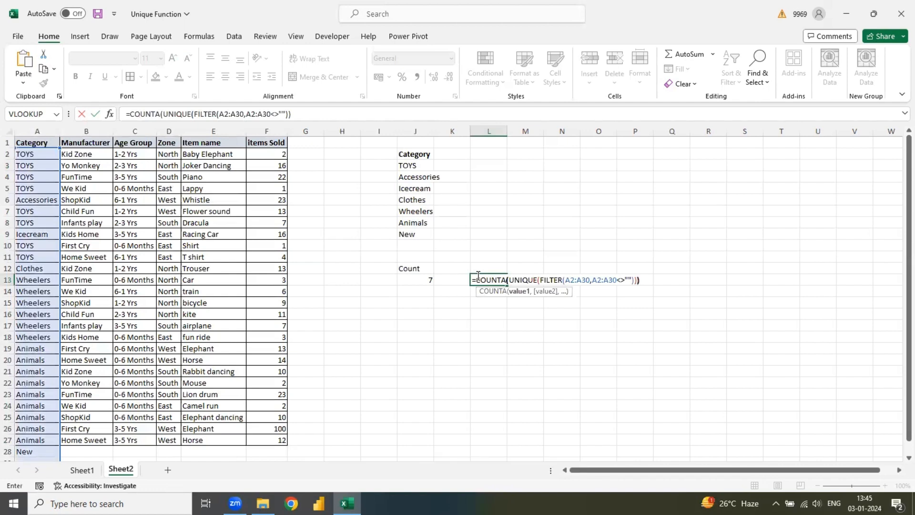
key(Return)
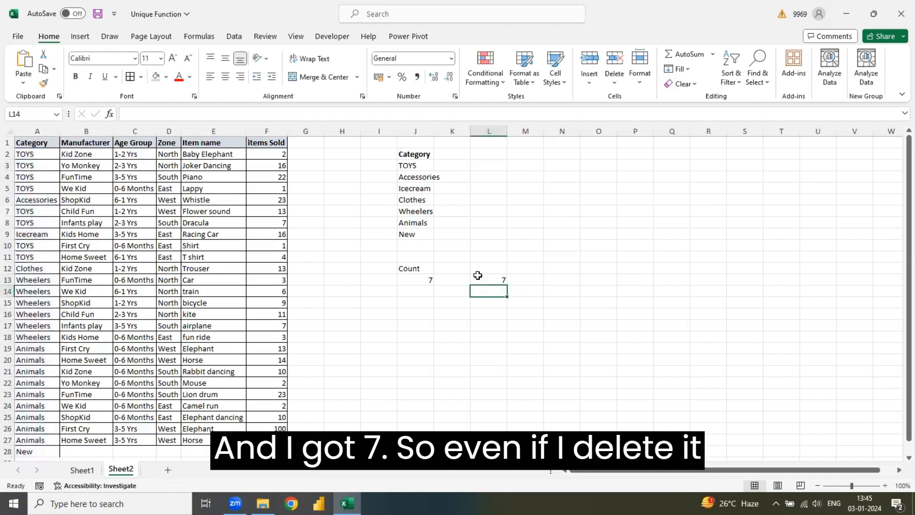
Delete the category list formula in J3 to test the standalone count in L13, and undo the deletion
click(416, 166)
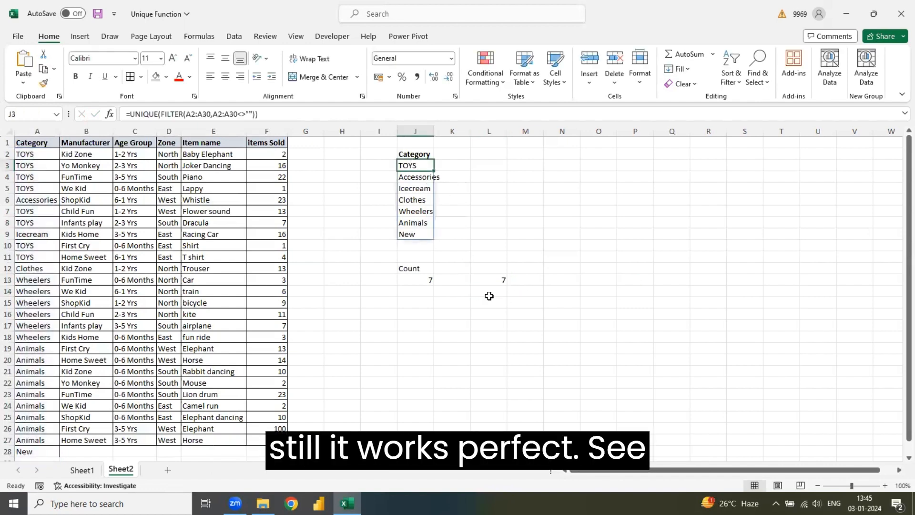
key(Delete)
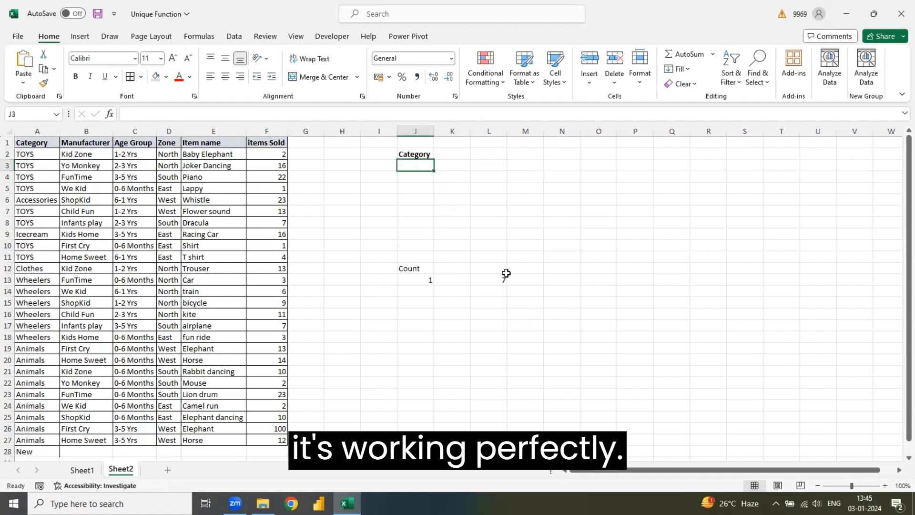
key(ctrl+z)
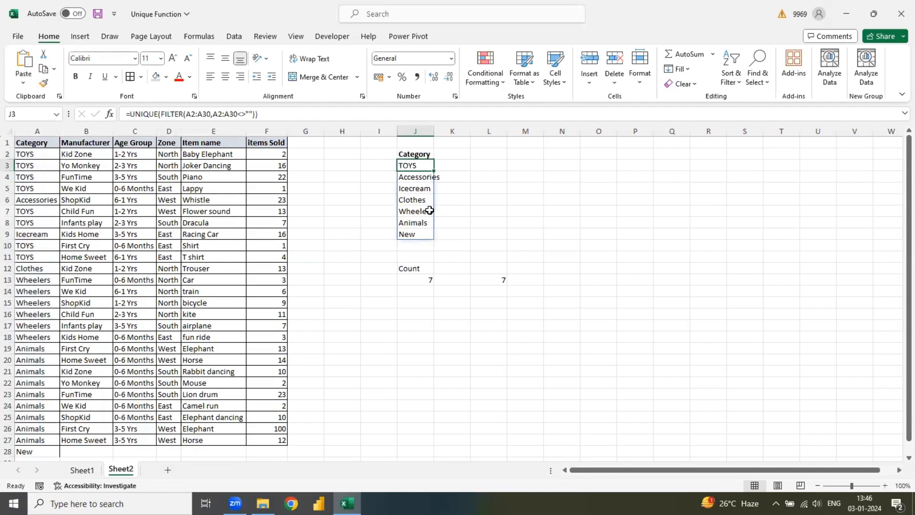
Start a UNIQUE formula in M4 with the category range A2:A28 as its array
click(520, 173)
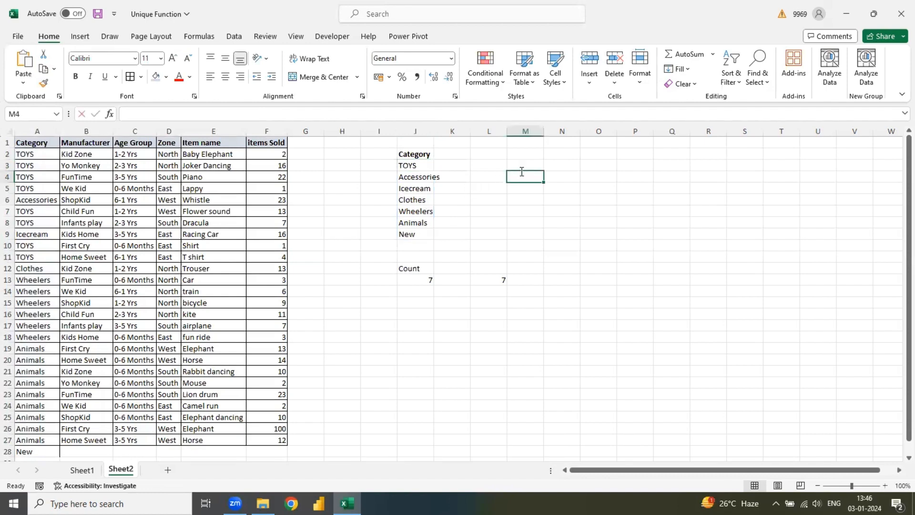
text(=count)
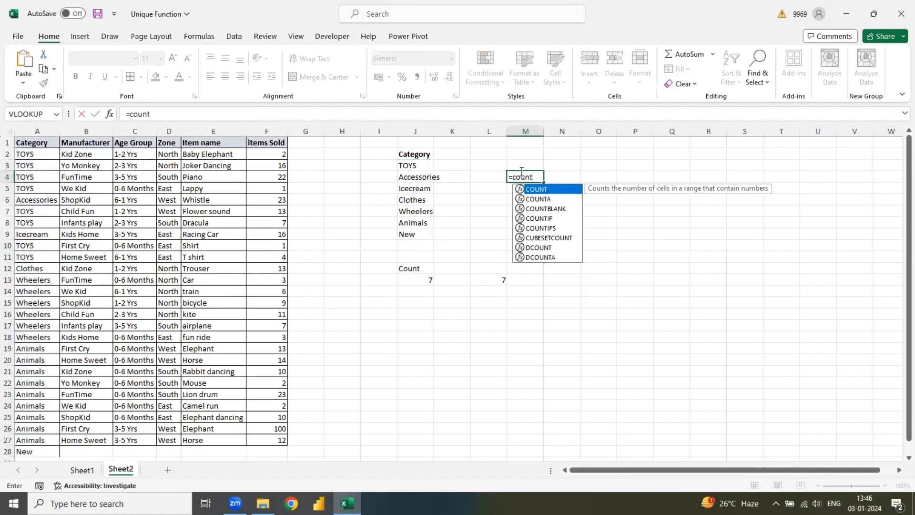
key(BackSpace)
key(BackSpace)
key(BackSpace)
key(BackSpace)
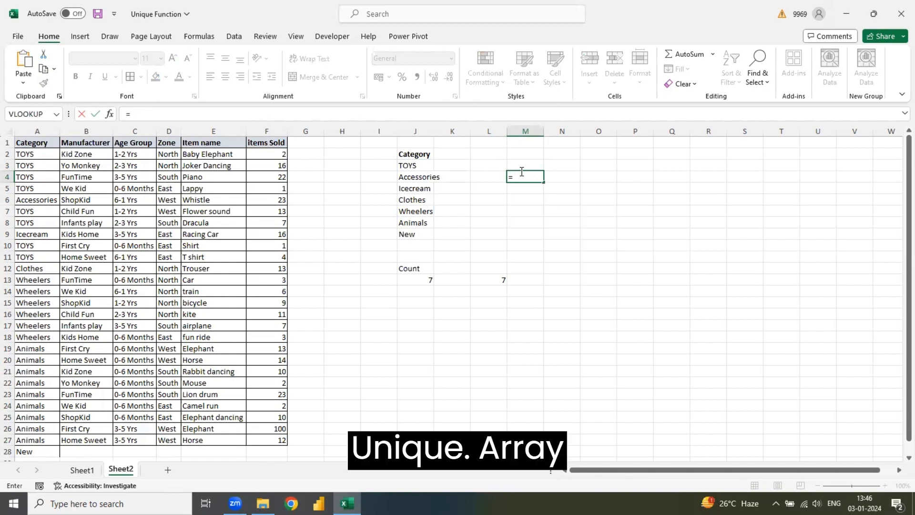
text(uniq)
key(Tab)
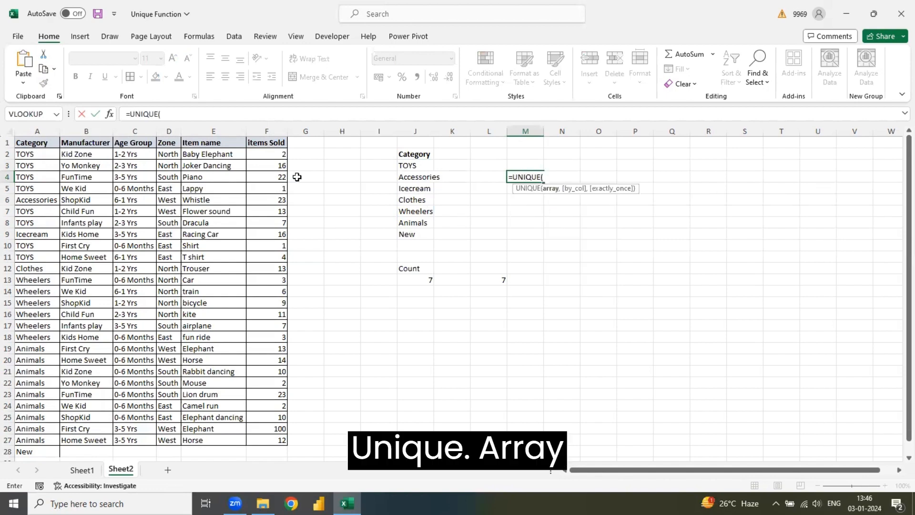
click(35, 151)
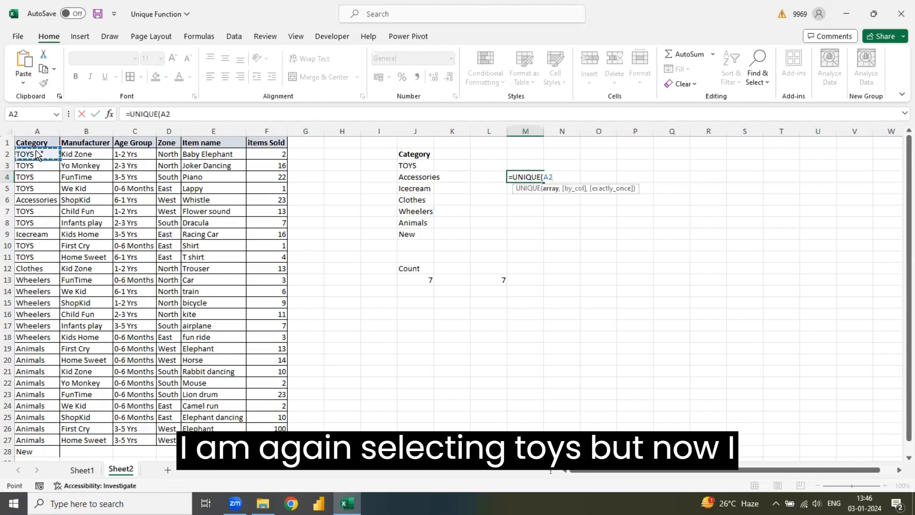
key(ctrl+shift+Down)
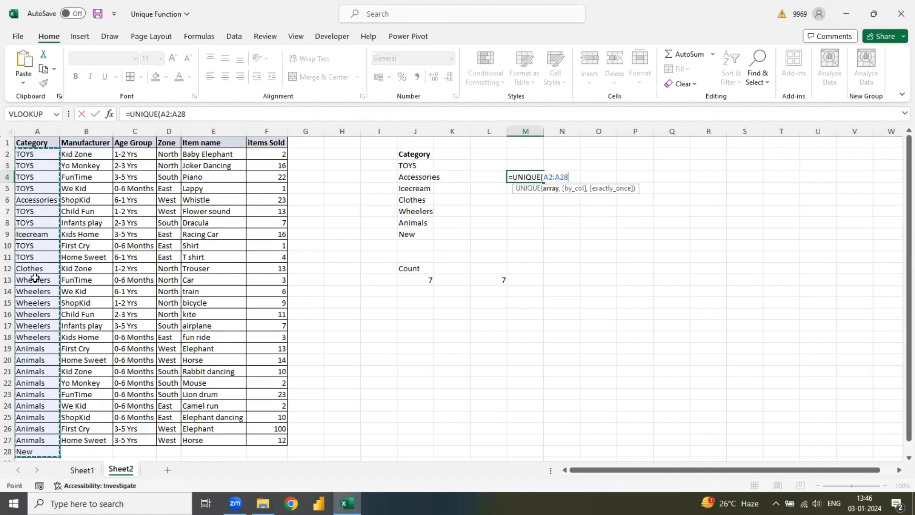
Complete the M4 formula as =UNIQUE(A2:A28,,TRUE), skipping by_col, to return items that appear exactly once
text(,)
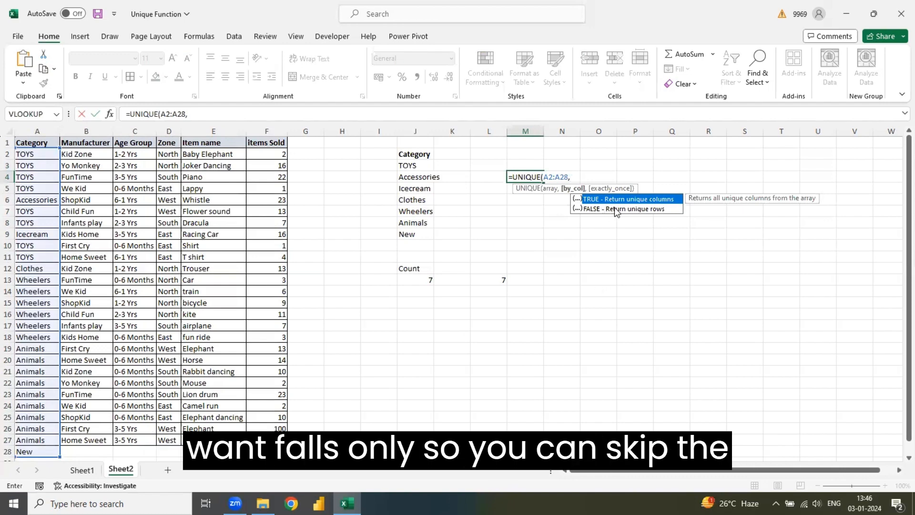
text(,)
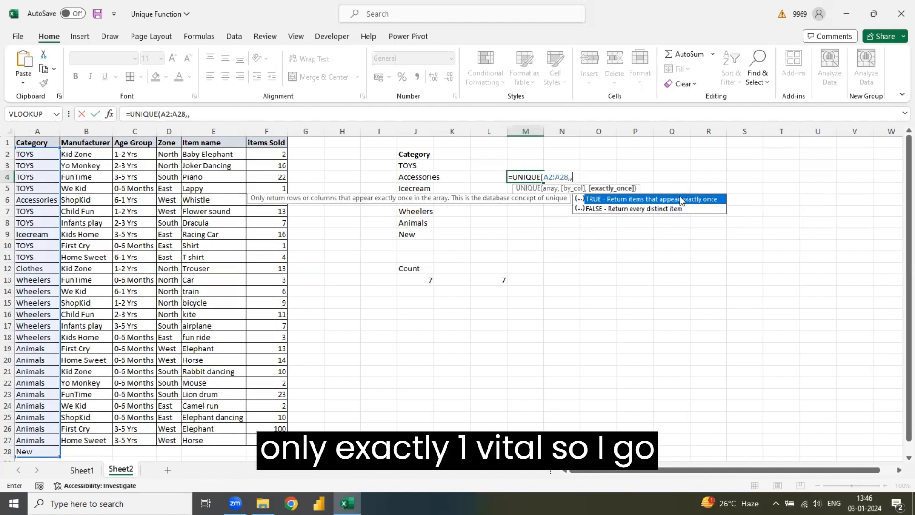
double_click(646, 200)
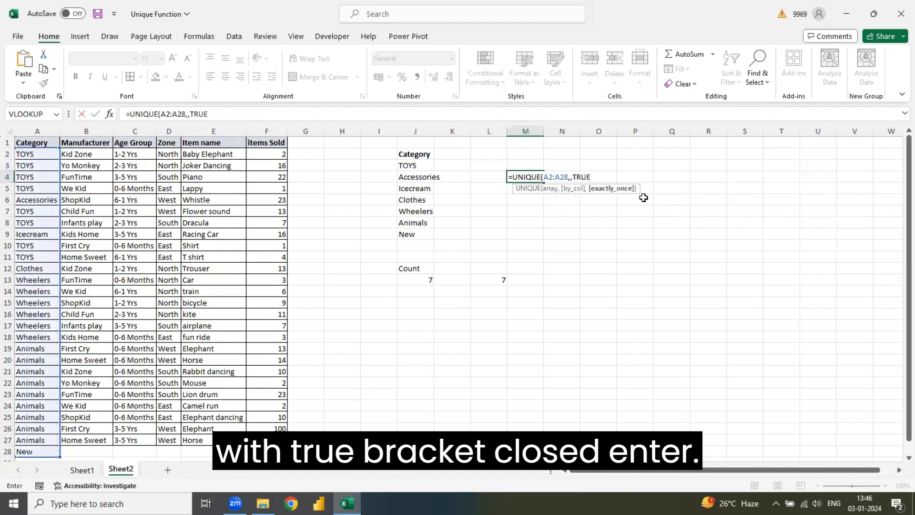
text())
key(Return)
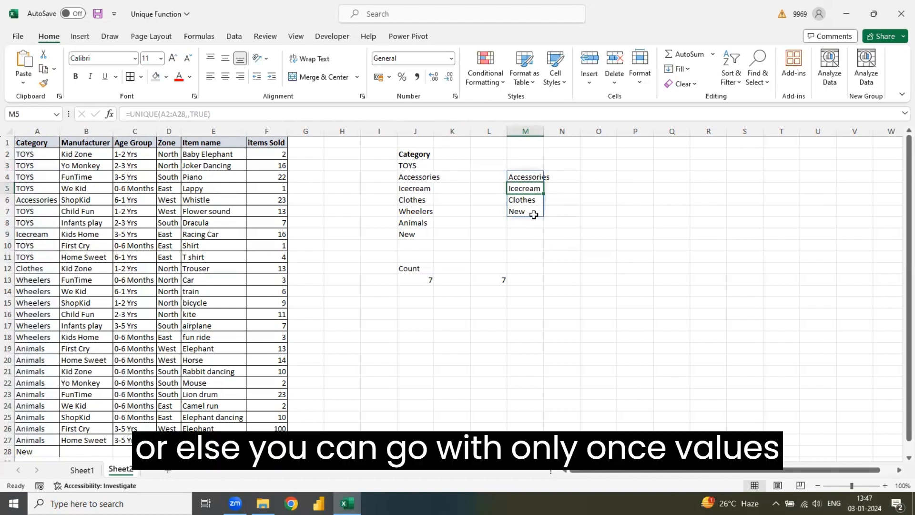
Copy the Category column range A1:A27, leaving out the New entry in A28
click(39, 152)
key(ctrl+Up)
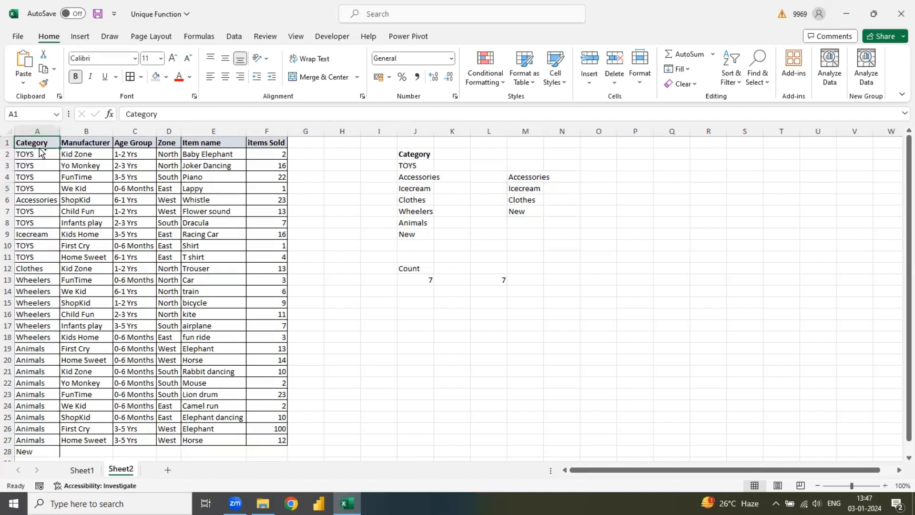
key(ctrl+shift+Down)
key(shift+Up)
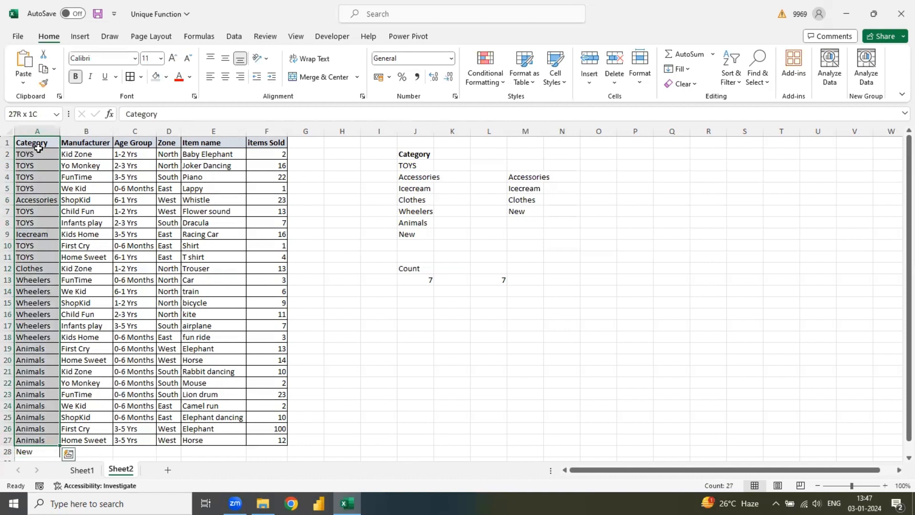
key(ctrl+c)
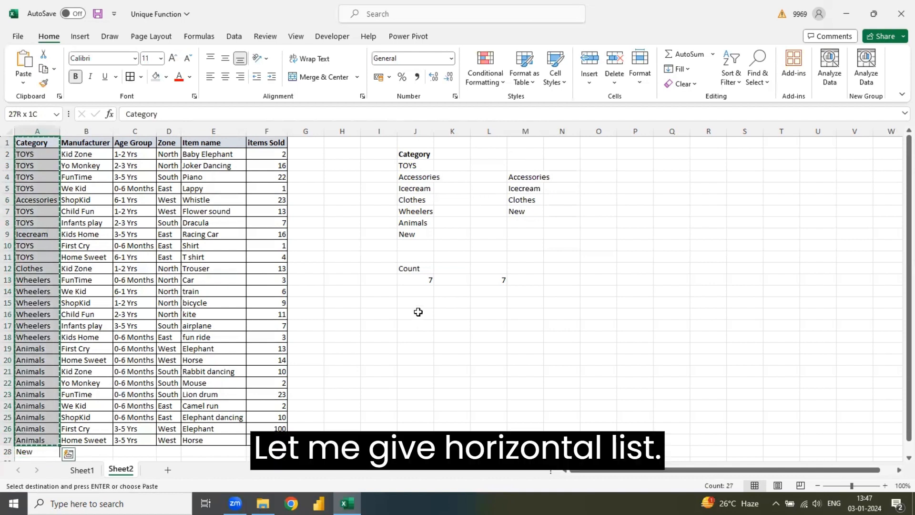
Paste the copied Category range vertically at J16 and undo the paste
click(418, 311)
key(ctrl+v)
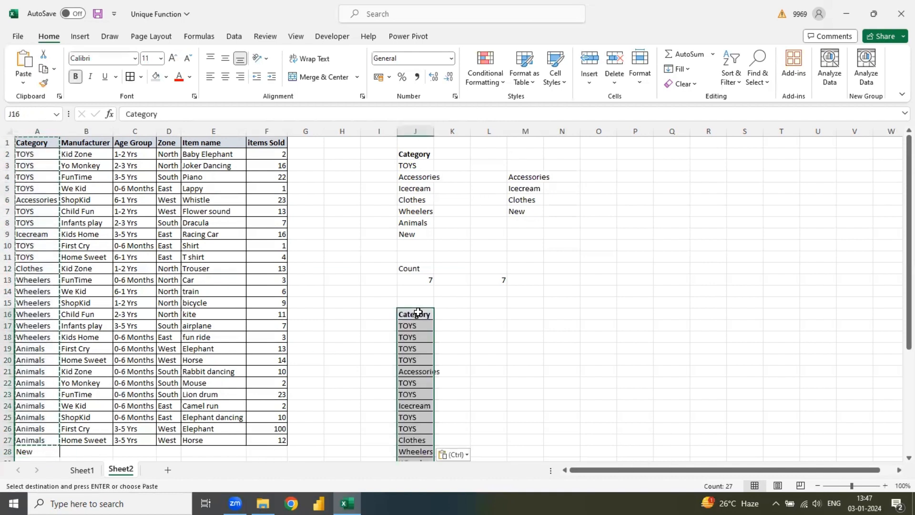
key(ctrl+z)
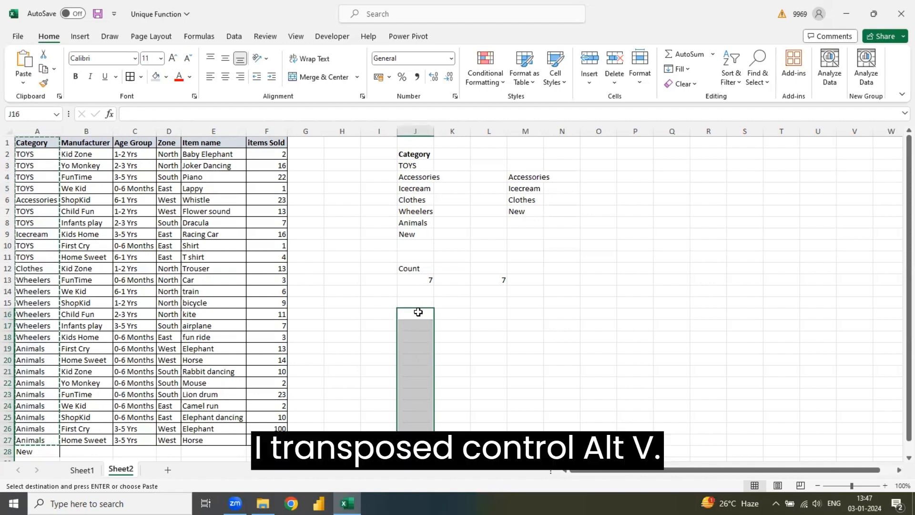
Try to paste the copied Category range at J16 through Paste Special with Transpose, and undo it
key(ctrl+alt+v)
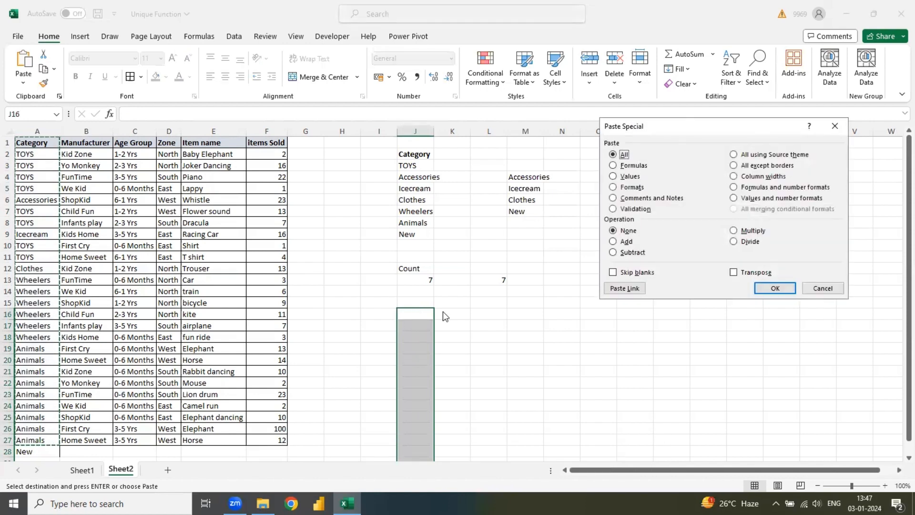
click(733, 272)
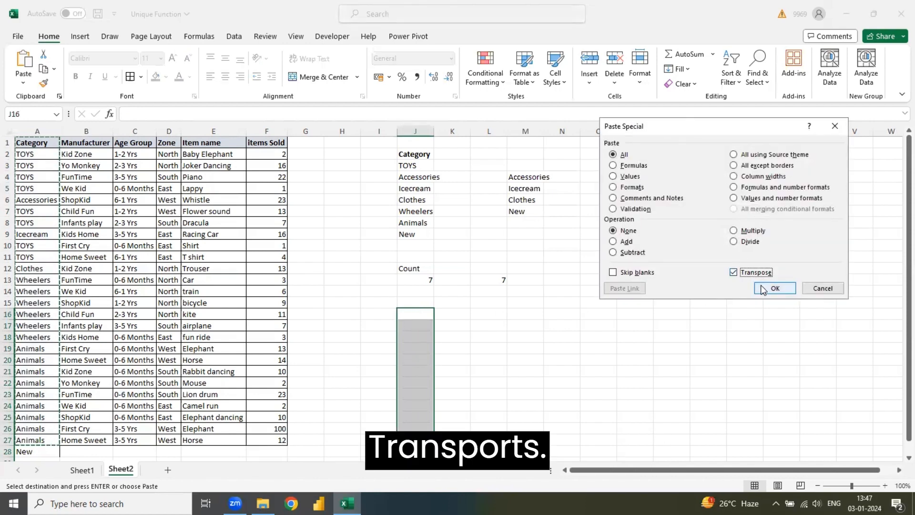
click(764, 289)
key(ctrl+z)
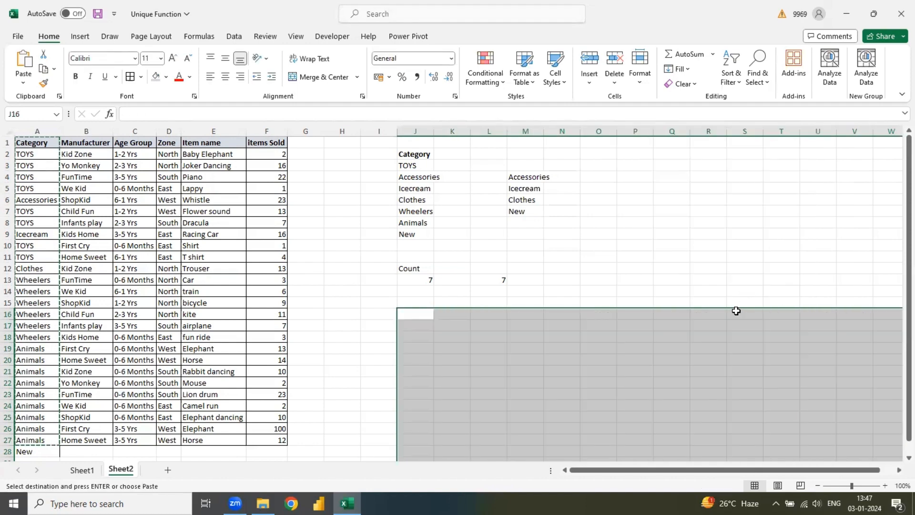
Paste the copied Category range transposed into row 17 starting at J17, and clear the Category header from J17
key(Up)
key(Down)
key(Down)
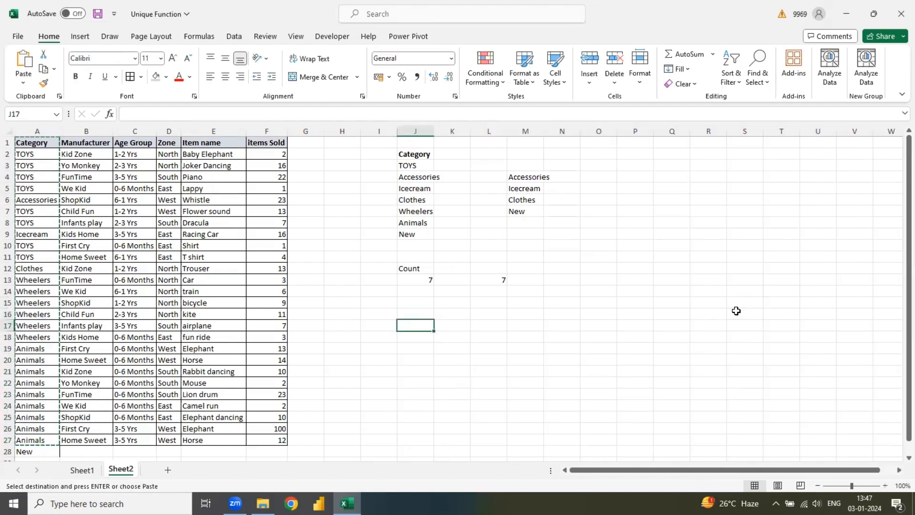
key(ctrl+alt+v)
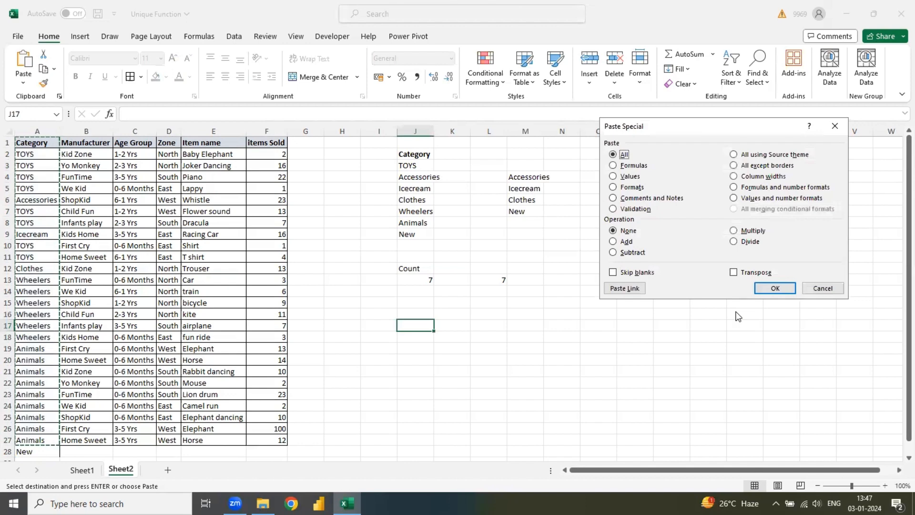
key(alt+e)
key(Return)
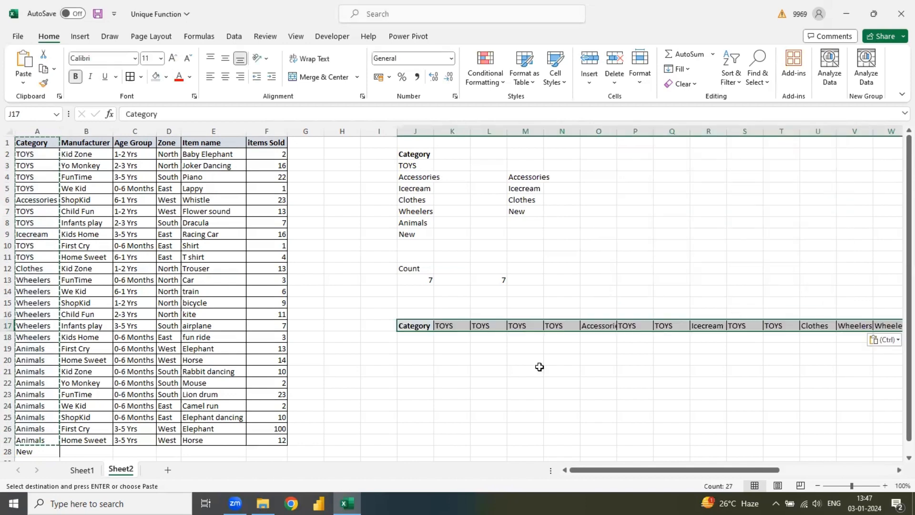
click(414, 324)
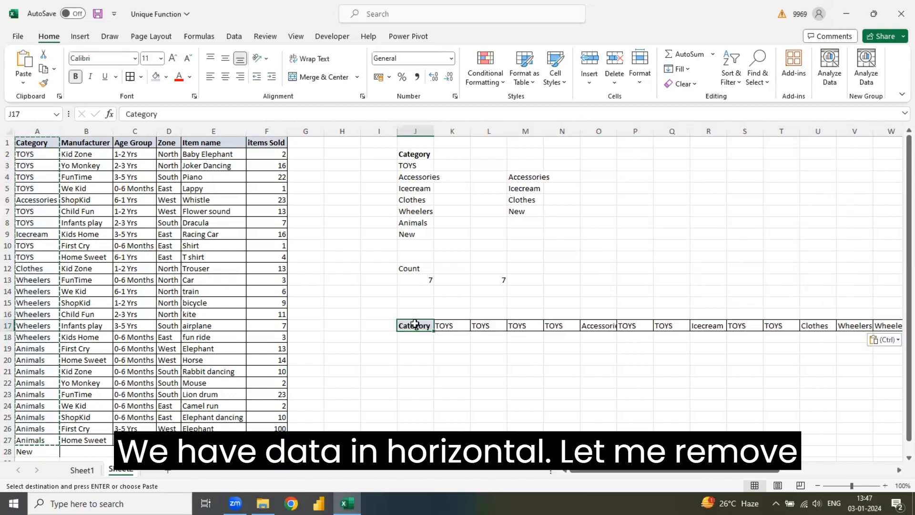
key(Delete)
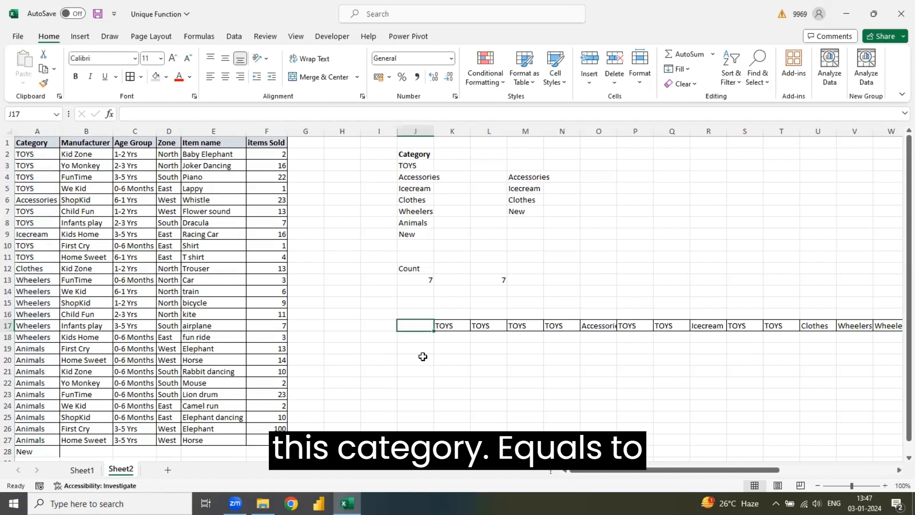
Enter =UNIQUE(K17:AJ17,TRUE) in J20 to return the unique columns from the horizontal category list
click(423, 357)
text(=uni)
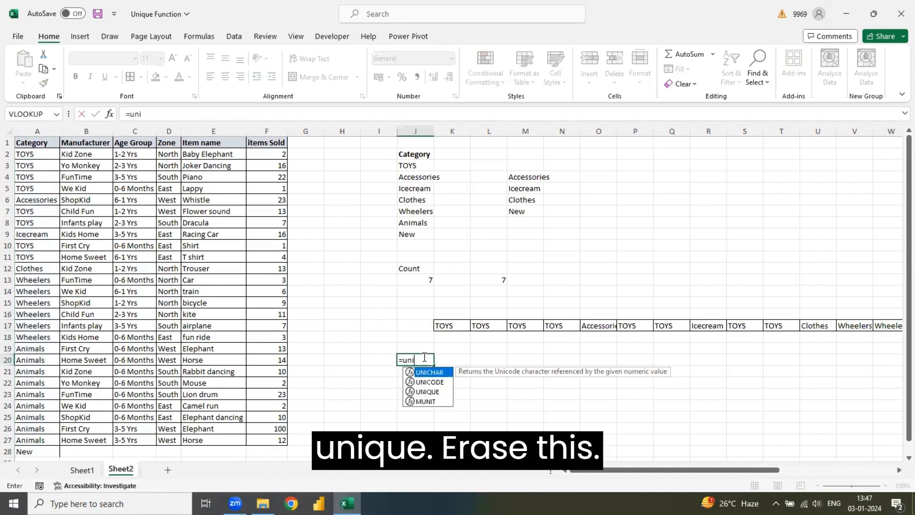
key(Tab)
drag(453, 325, 903, 326)
text(,)
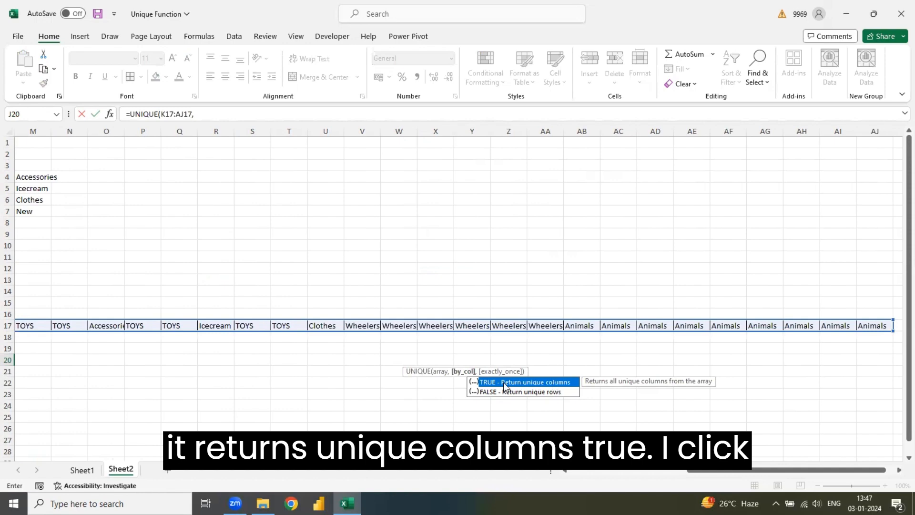
double_click(493, 383)
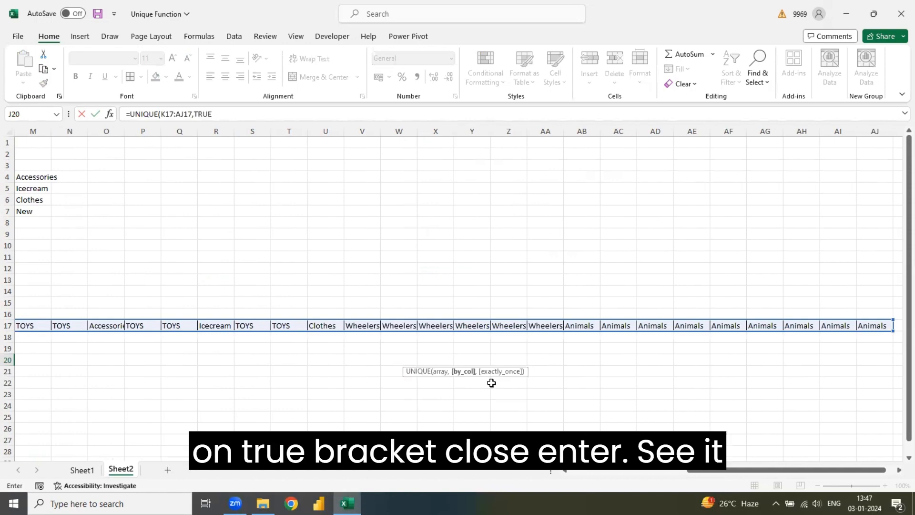
text())
key(Return)
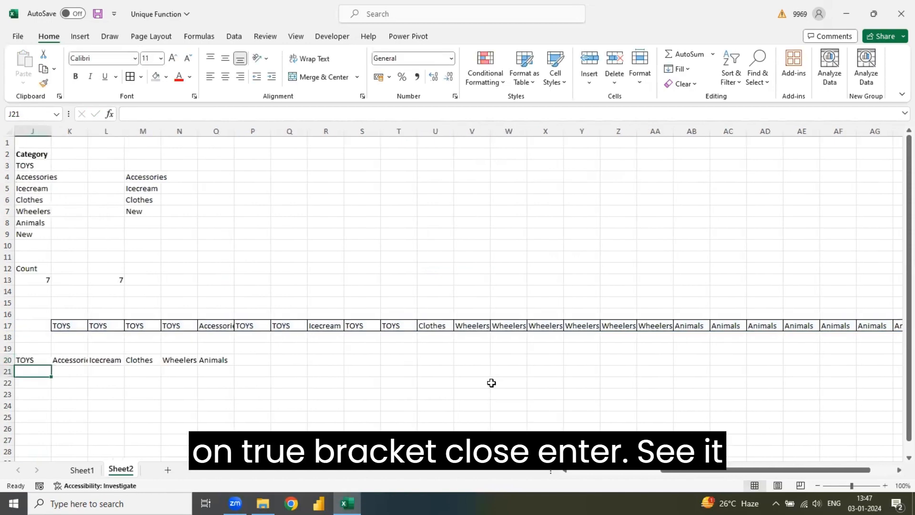
AutoFit the width of column K to its contents
key(Left)
key(Left)
key(Left)
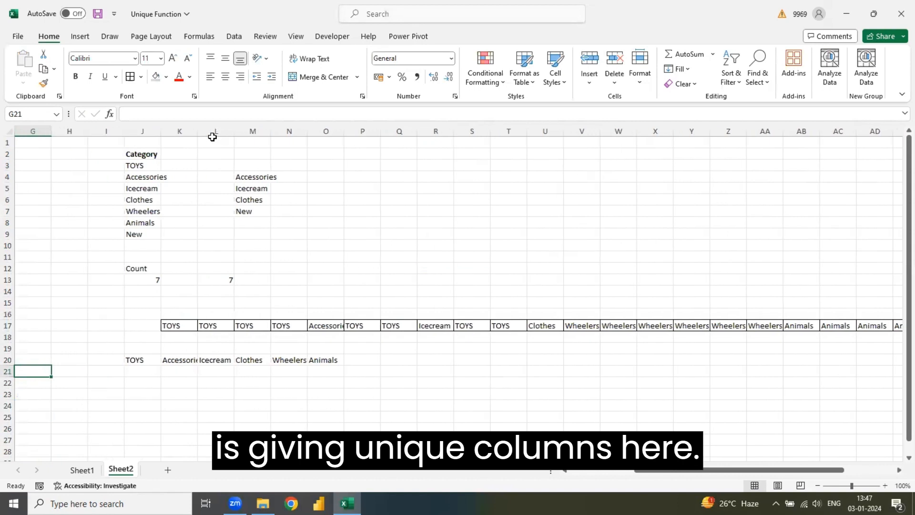
double_click(197, 132)
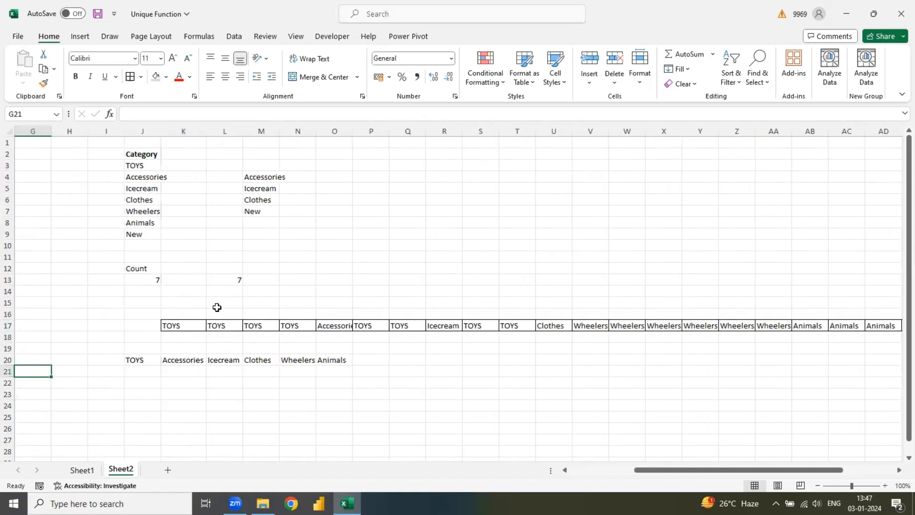
Remove the by_col argument from the J20 formula, leaving =UNIQUE(K17:AJ17)
double_click(146, 355)
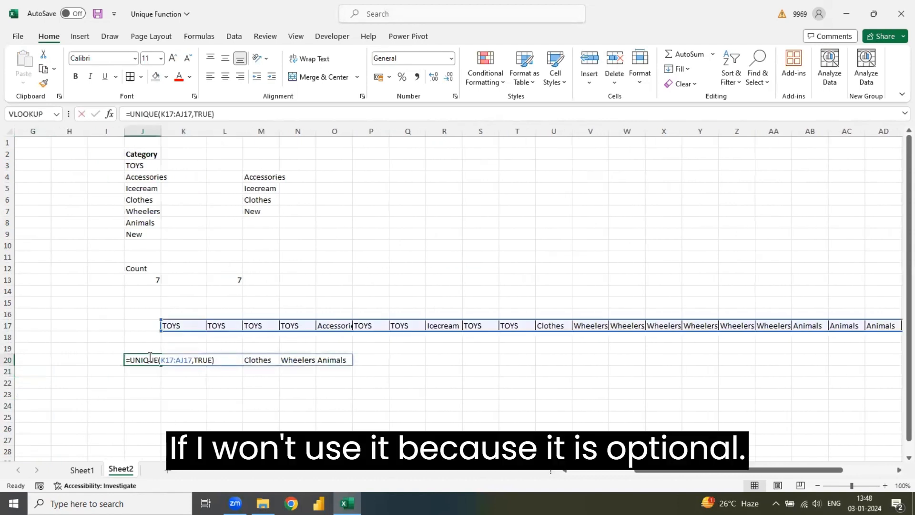
click(217, 359)
key(BackSpace)
key(BackSpace)
key(BackSpace)
key(BackSpace)
key(BackSpace)
key(BackSpace)
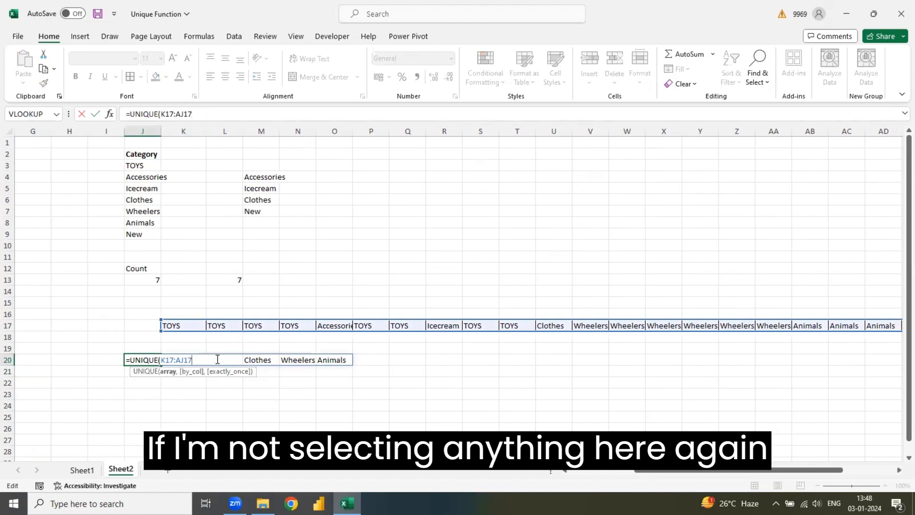
key(Return)
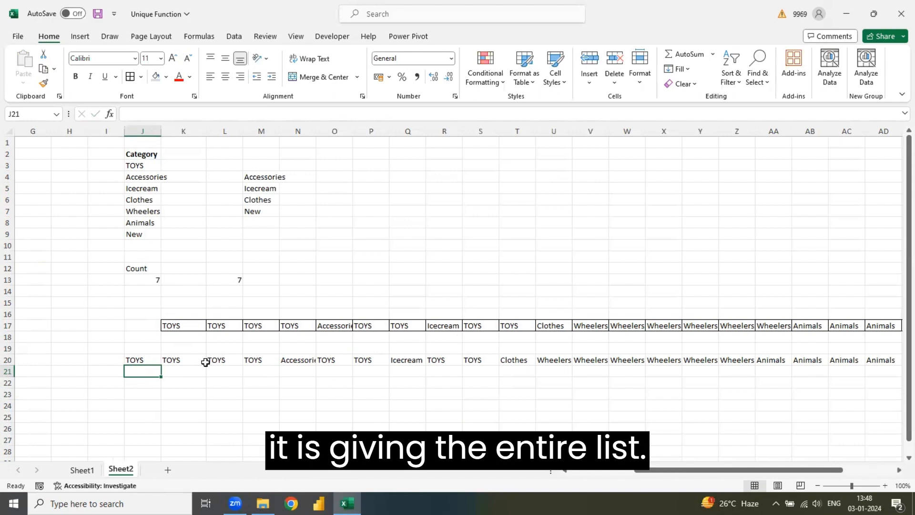
Change the J20 formula to =UNIQUE(K17:AJ17,TRUE,TRUE) to return only the columns that appear exactly once
double_click(151, 359)
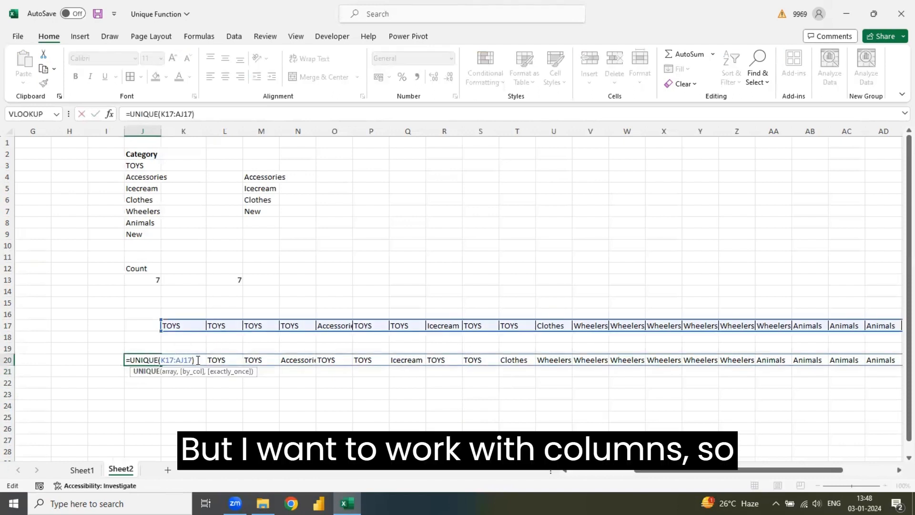
key(BackSpace)
text(,)
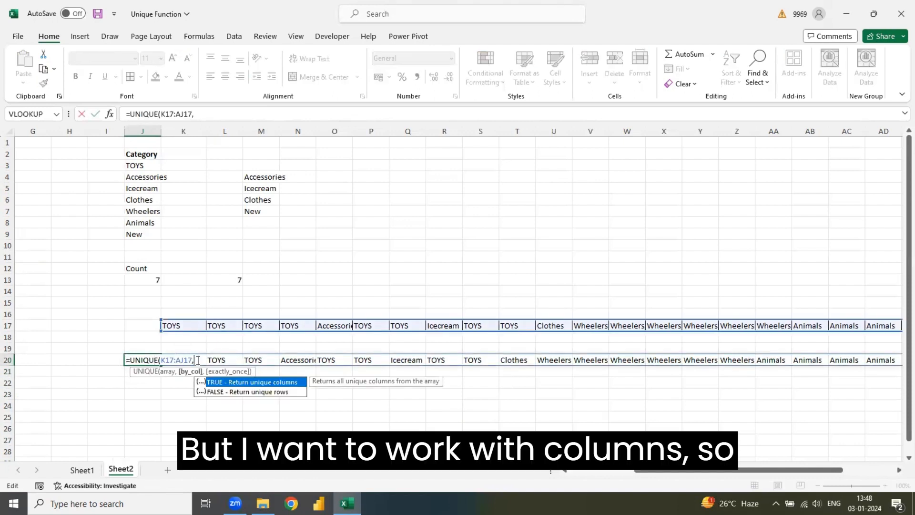
double_click(245, 383)
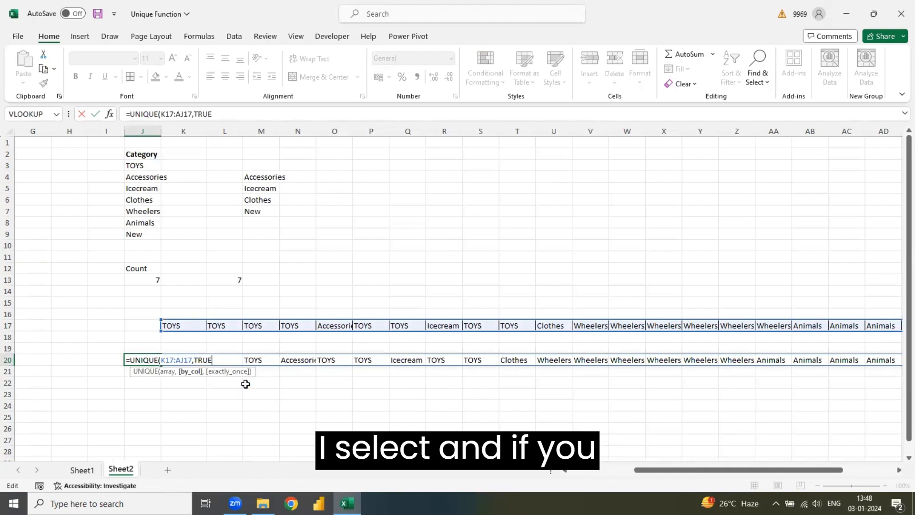
text())
key(BackSpace)
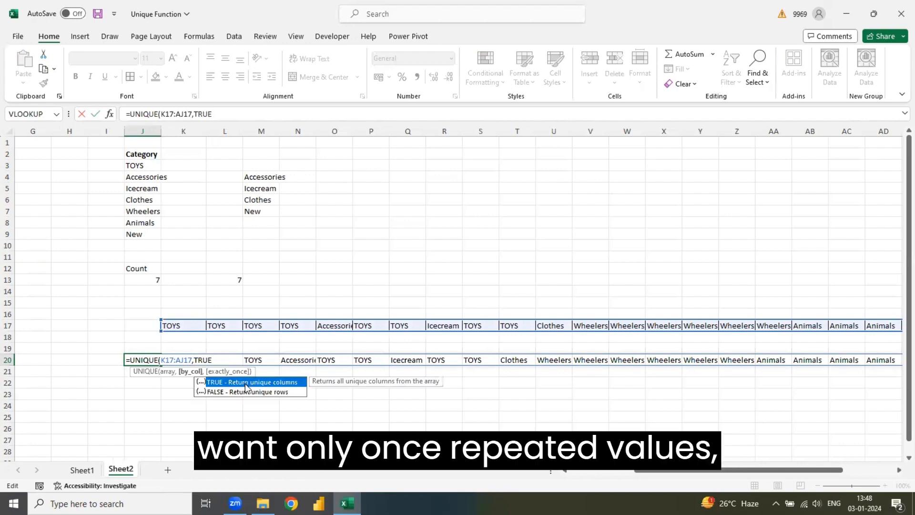
text(,)
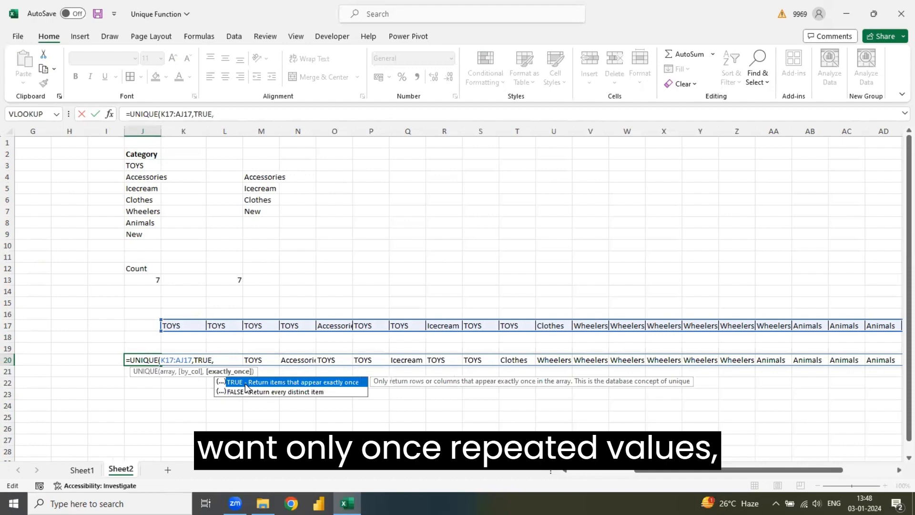
key(Tab)
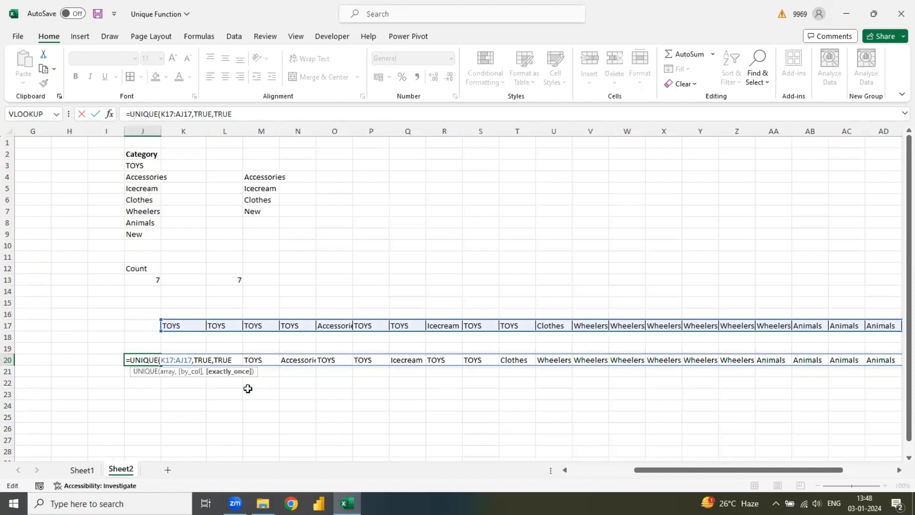
key(Return)
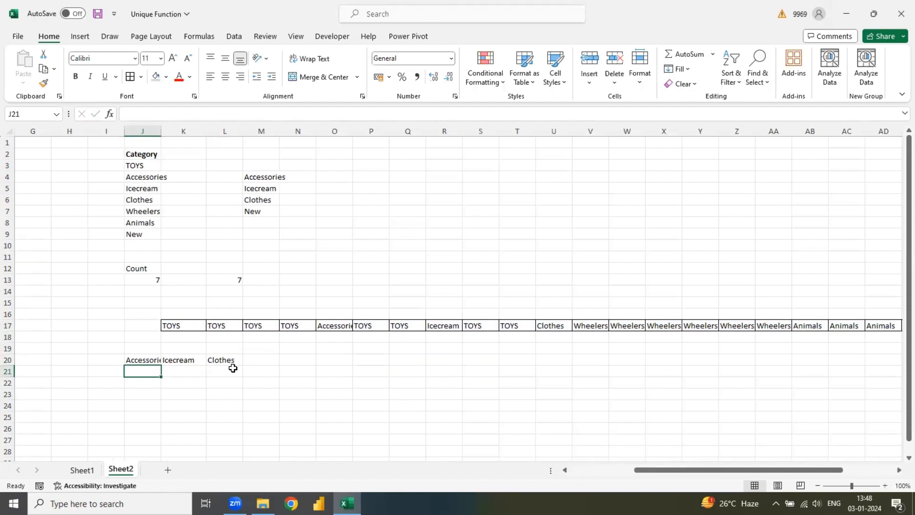
key(Left)
key(Home)
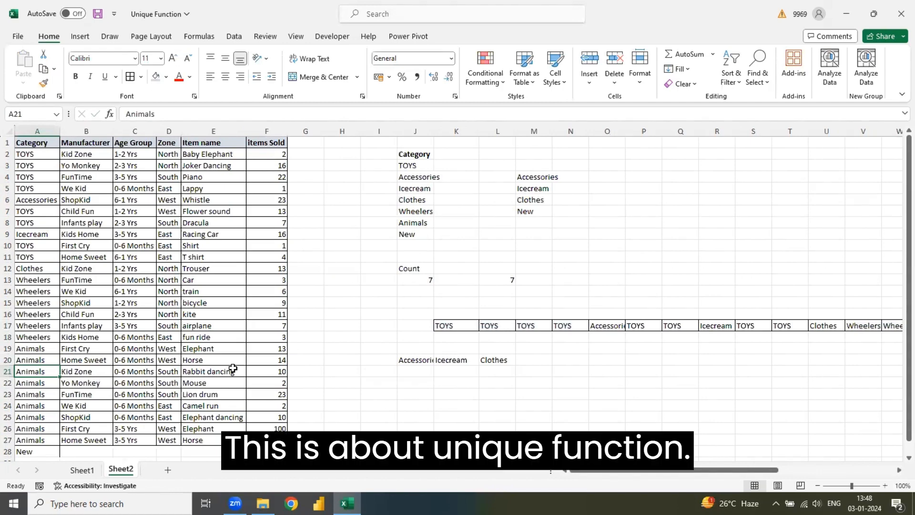
click(139, 241)
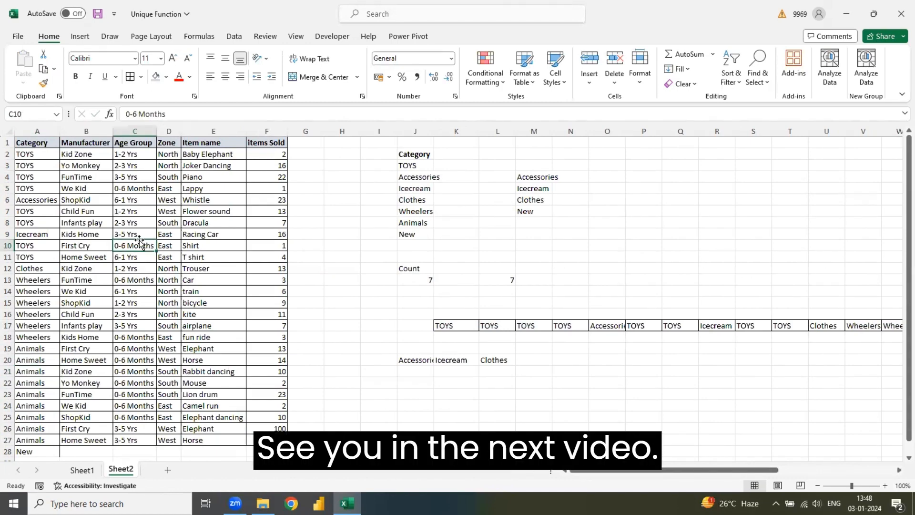